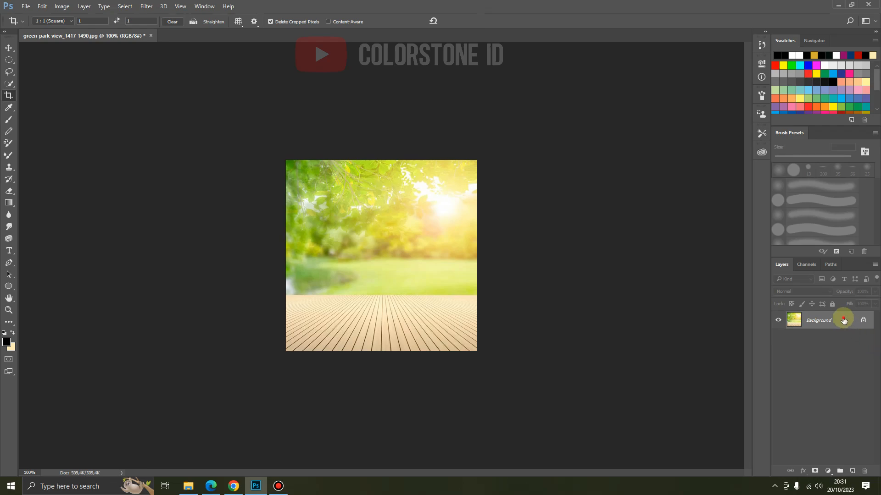
# Convert the locked background into an editable layer and delete the park scenery above the wooden floor using a rectangular selection.
pyautogui.doubleClick(844, 317)
pyautogui.click(520, 156)
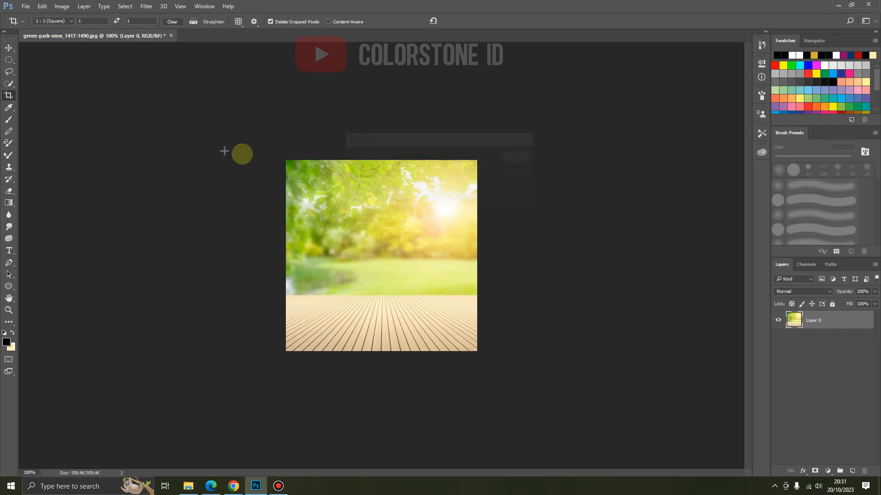
pyautogui.rightClick(11, 64)
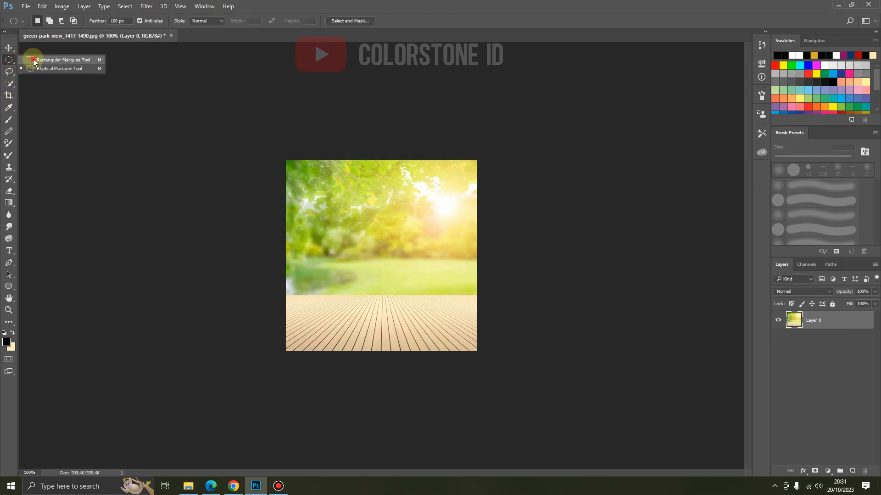
pyautogui.click(35, 56)
pyautogui.moveTo(235, 134); pyautogui.dragTo(523, 297)
pyautogui.press('Delete')
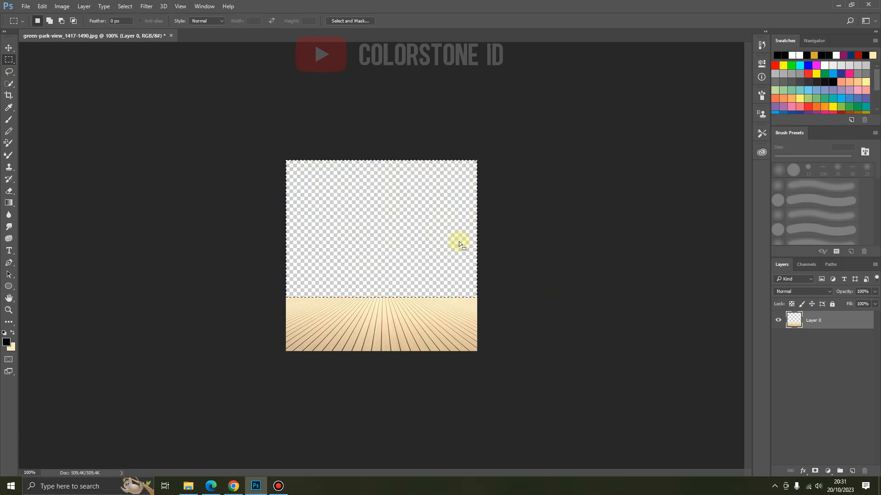
pyautogui.hotkey('ctrl', 'd')
# Place the a-catchy-blue-home-office image as an embedded object and enlarge it to about 102% so it covers the canvas.
pyautogui.click(30, 8)
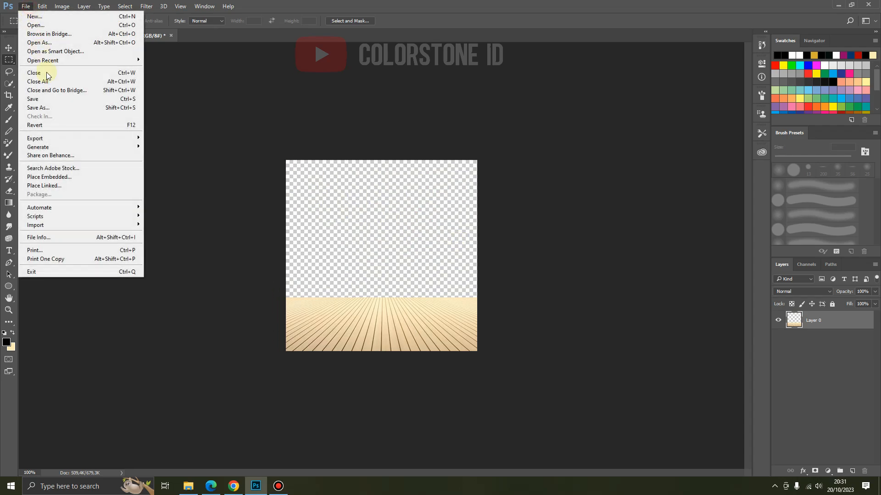
pyautogui.click(53, 176)
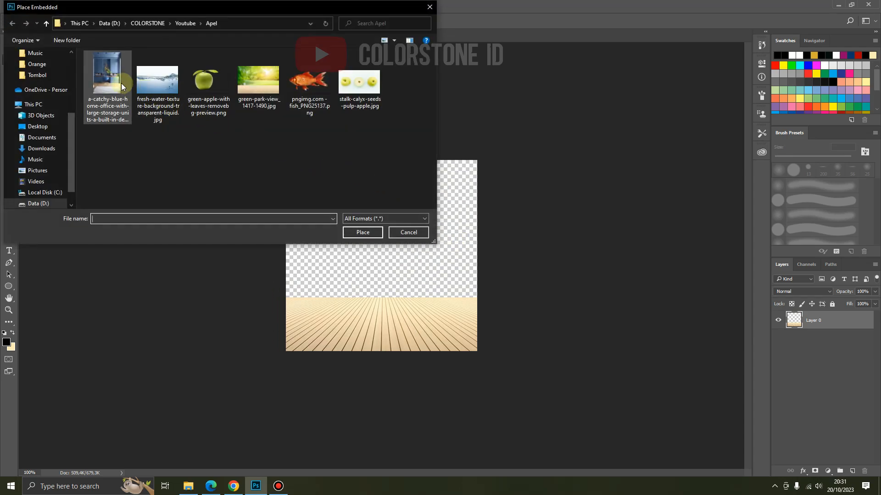
pyautogui.click(117, 82)
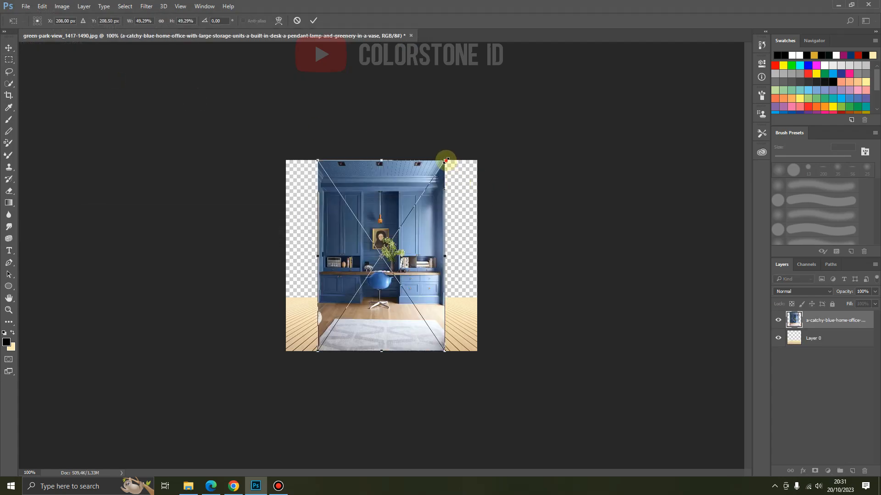
pyautogui.moveTo(446, 160); pyautogui.dragTo(542, 78)
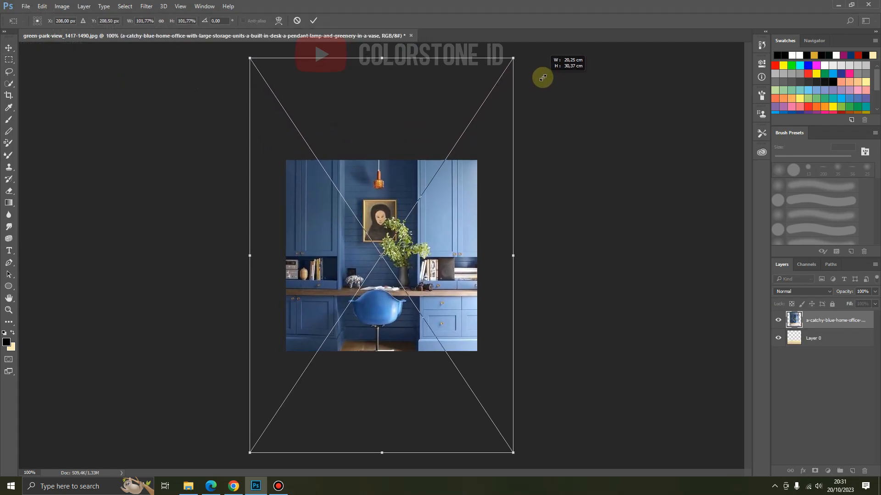
pyautogui.click(313, 21)
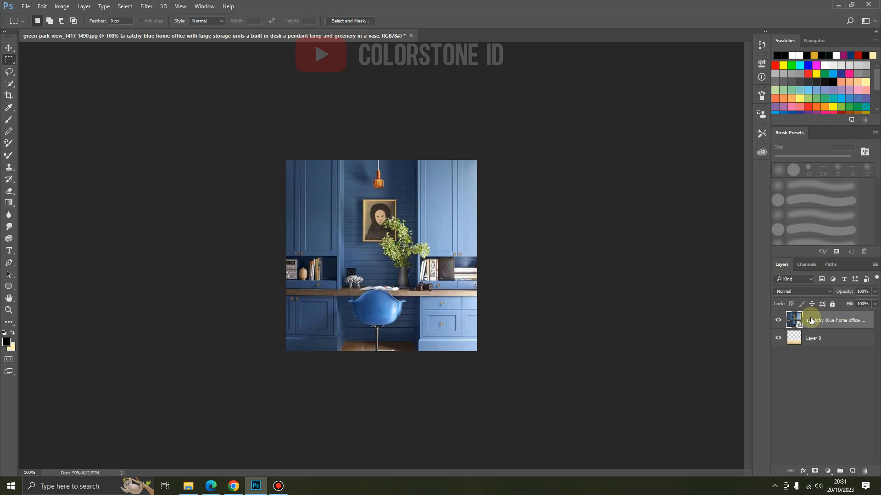
# Put the home office layer beneath the wooden floor layer and shift the image up so the desk sits above the floor.
pyautogui.moveTo(811, 321); pyautogui.dragTo(810, 345)
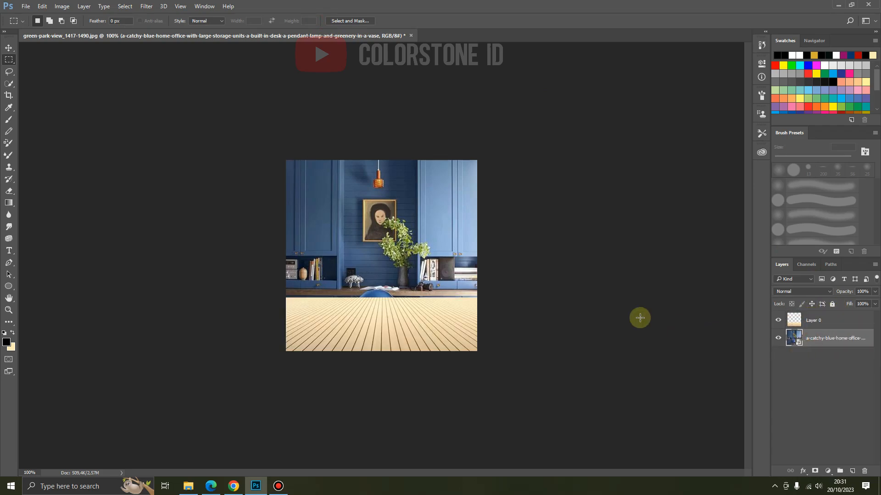
pyautogui.click(9, 48)
pyautogui.moveTo(352, 213); pyautogui.dragTo(353, 176)
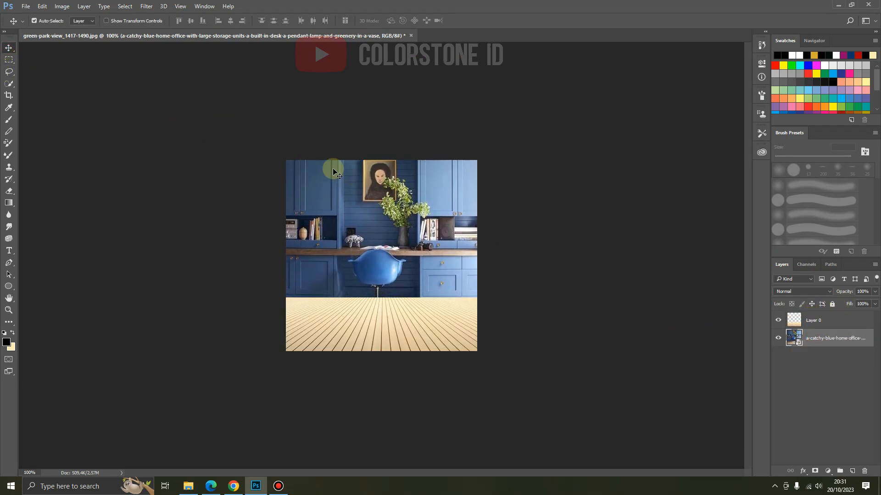
# Apply a Gaussian Blur with a 6.4 pixel radius to the home office layer.
pyautogui.click(140, 9)
pyautogui.moveTo(197, 109)
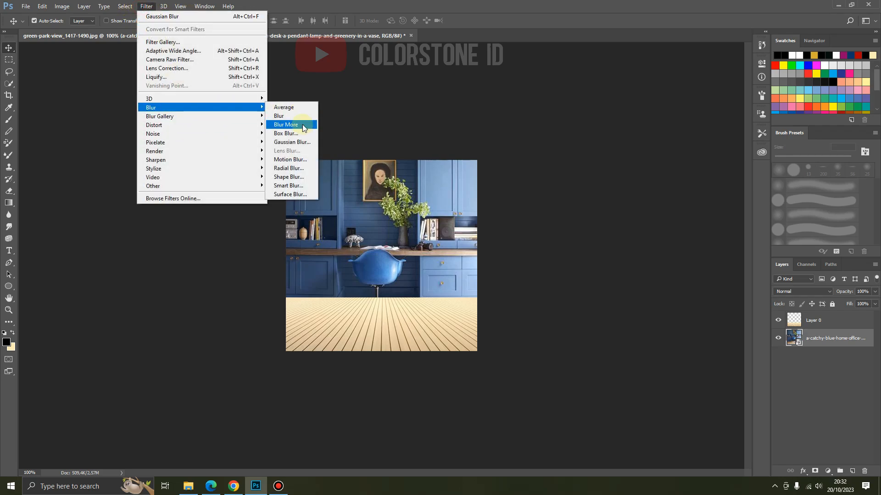
pyautogui.click(291, 142)
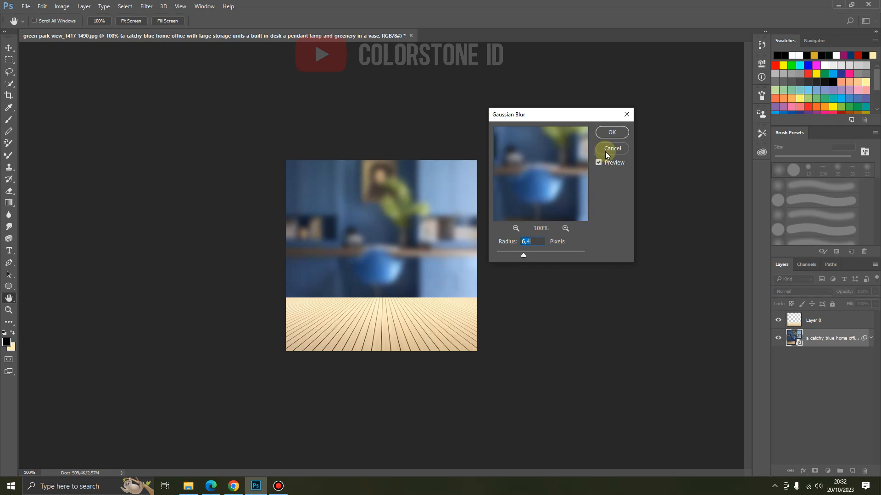
pyautogui.click(611, 133)
# Place the green-apple-with-leaves image as an embedded object above Layer 0, enlarged to about 275% and standing on the wooden floor.
pyautogui.click(847, 321)
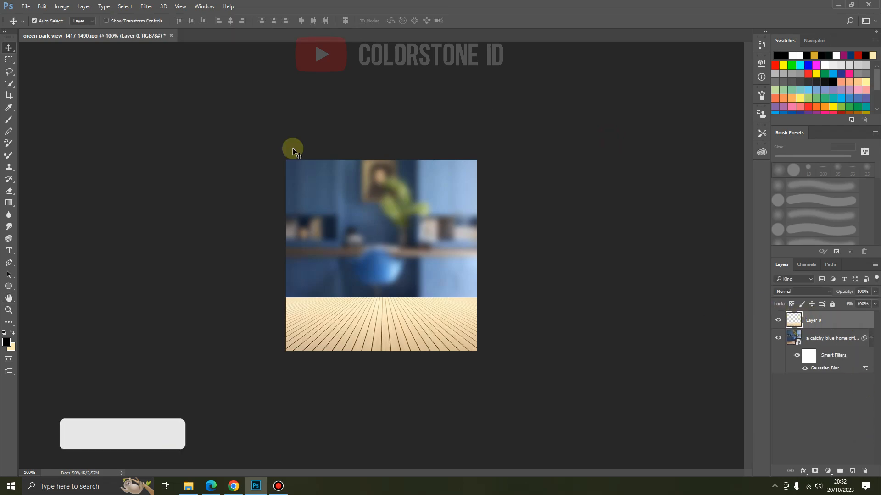
pyautogui.click(26, 6)
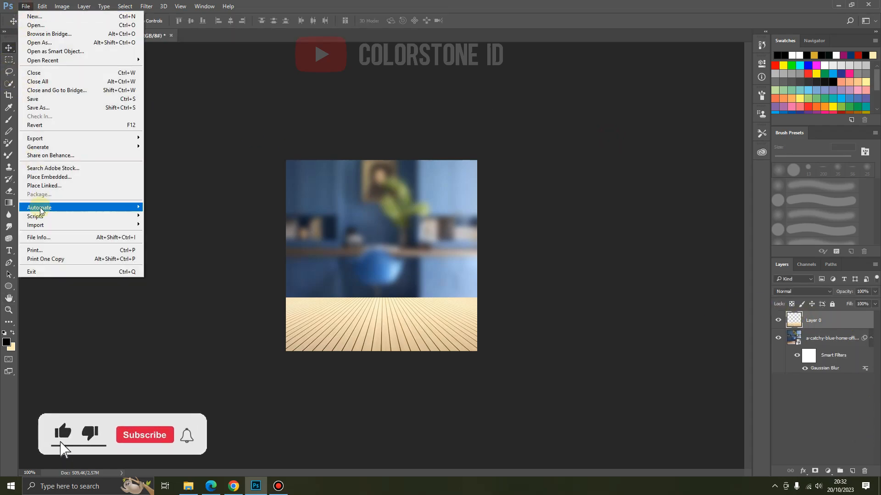
pyautogui.moveTo(41, 210)
pyautogui.click(48, 177)
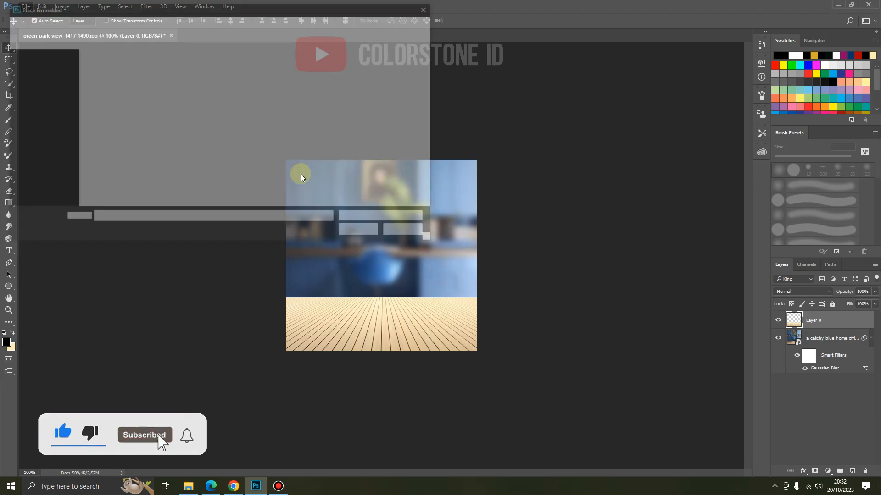
pyautogui.doubleClick(208, 80)
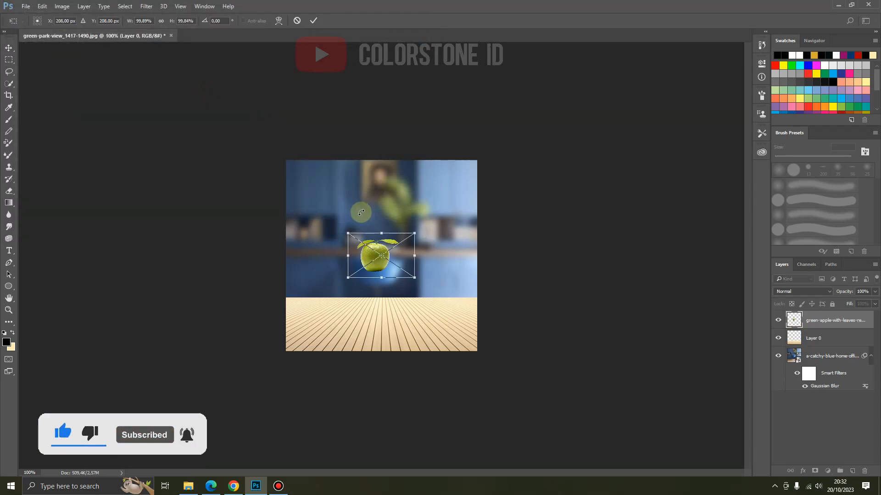
pyautogui.moveTo(411, 235); pyautogui.dragTo(476, 193)
pyautogui.moveTo(376, 238); pyautogui.dragTo(390, 252)
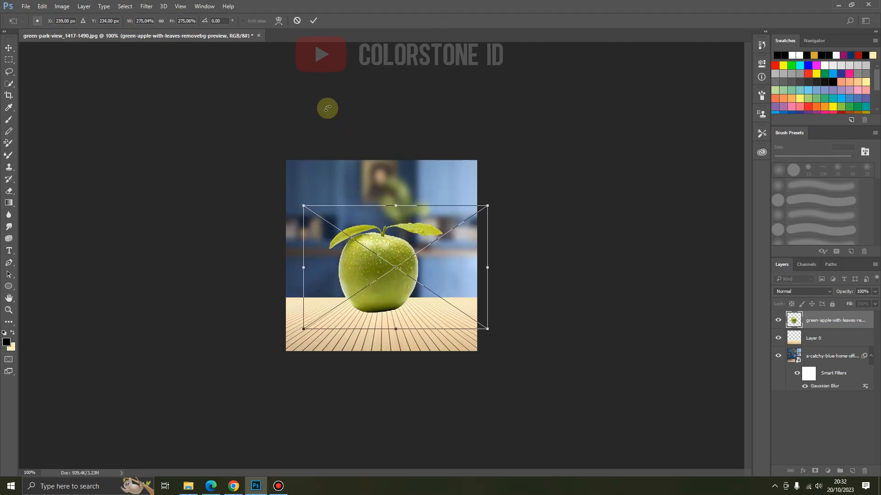
pyautogui.click(314, 22)
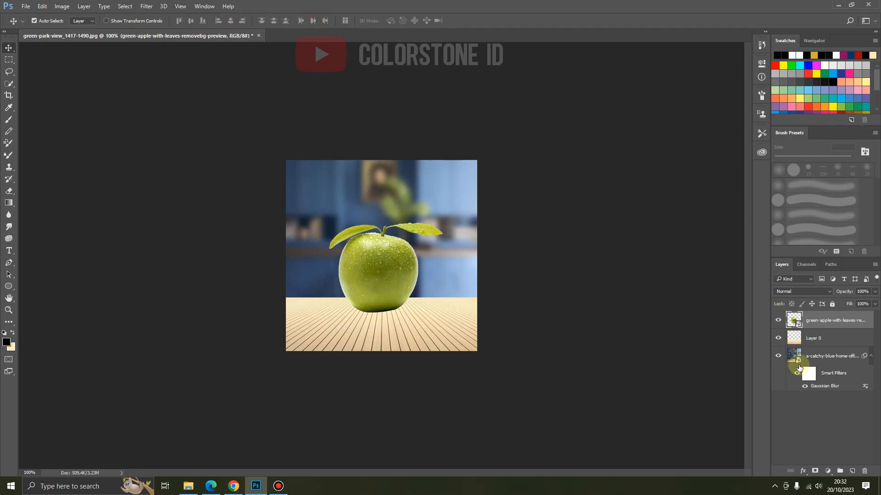
# On a new layer beneath the apple, paint a black contact shadow with a flattened soft brush at 250 px and 100% opacity.
pyautogui.click(850, 472)
pyautogui.moveTo(829, 320); pyautogui.dragTo(829, 347)
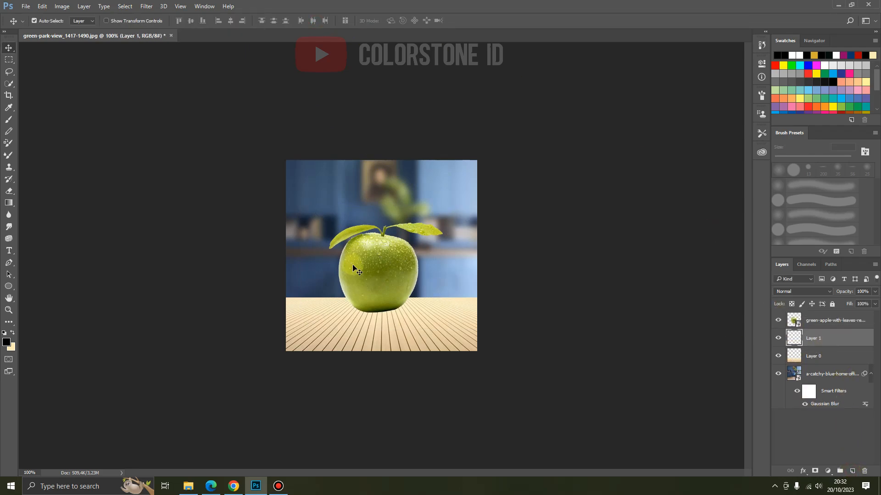
pyautogui.click(9, 122)
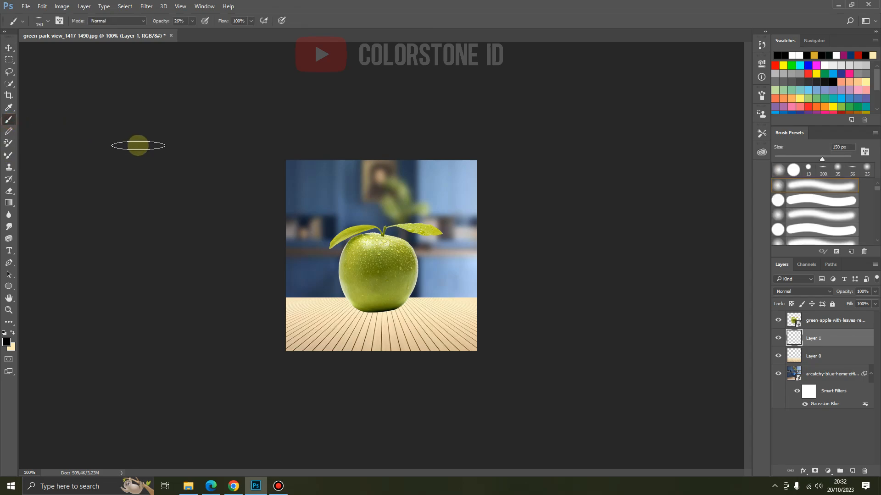
pyautogui.click(46, 26)
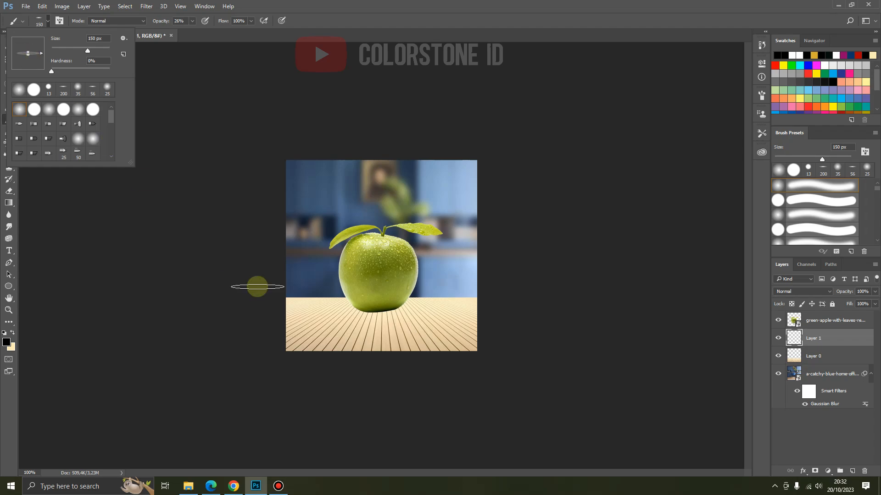
pyautogui.click(350, 4)
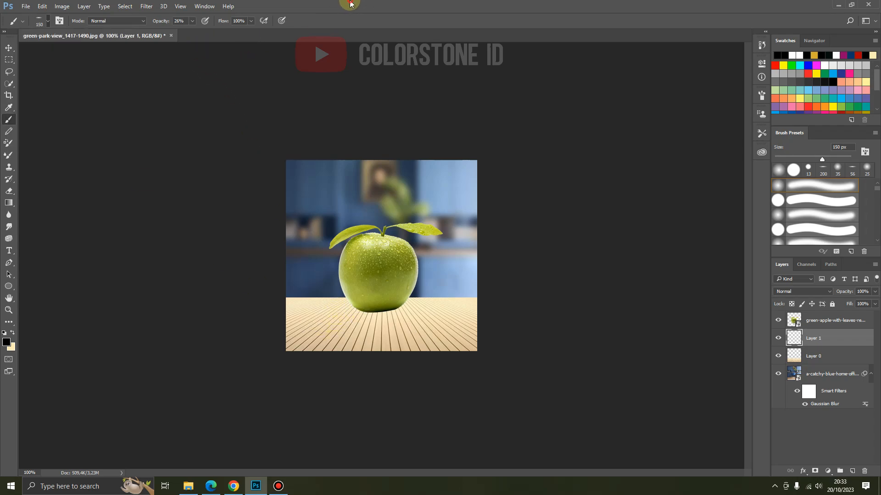
pyautogui.click(192, 21)
pyautogui.moveTo(192, 35); pyautogui.dragTo(245, 33)
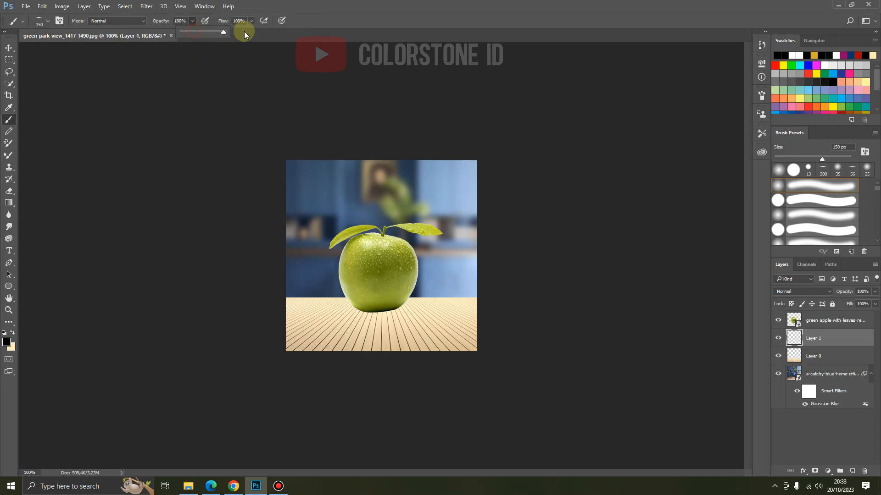
pyautogui.click(295, 4)
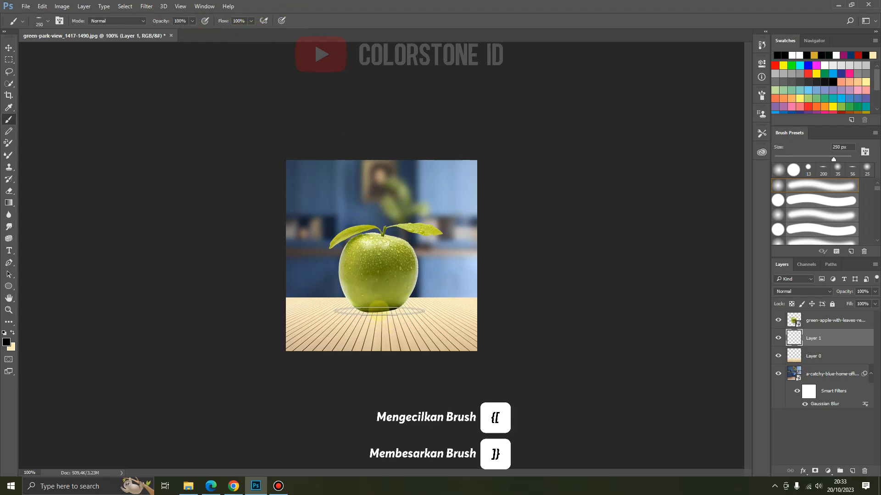
pyautogui.moveTo(378, 311)
pyautogui.mouseDown()
pyautogui.moveTo(399, 311)
pyautogui.moveTo(367, 311)
pyautogui.mouseUp()
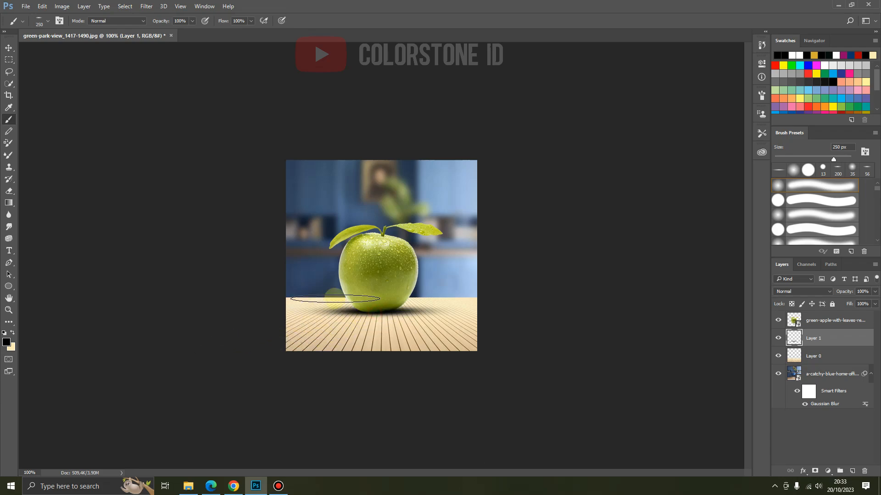
# Rasterize the green apple layer and duplicate it, keeping the original apple layer hidden.
pyautogui.scroll(4, 335, 299)
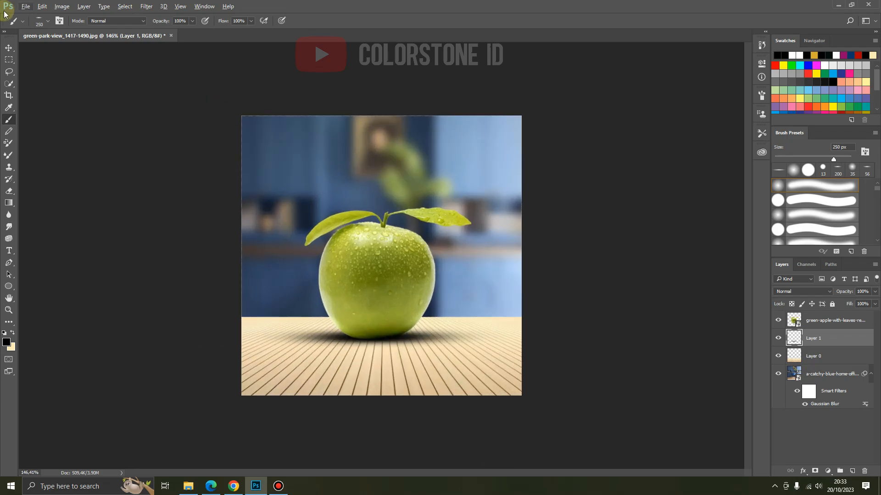
pyautogui.click(9, 49)
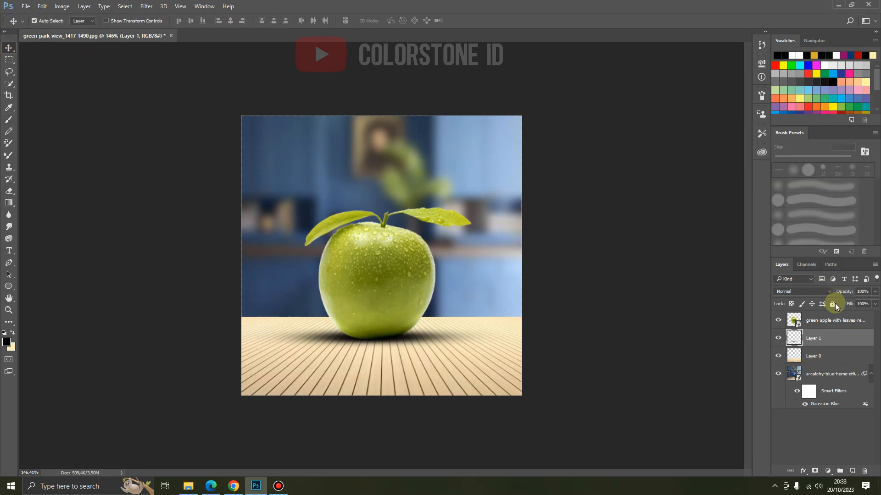
pyautogui.click(831, 324)
pyautogui.rightClick(821, 322)
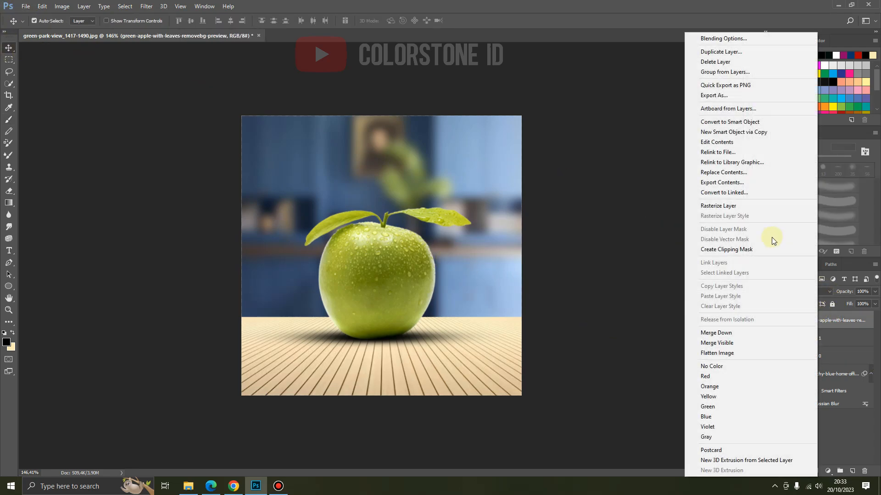
pyautogui.click(718, 205)
pyautogui.hotkey('ctrl', 'j')
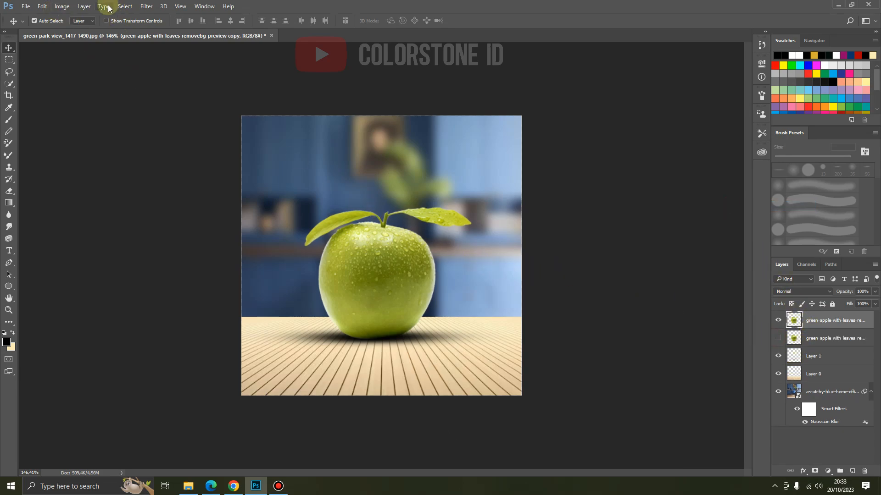
# Desaturate the apple copy and set its blend mode to Screen.
pyautogui.click(62, 7)
pyautogui.moveTo(108, 30)
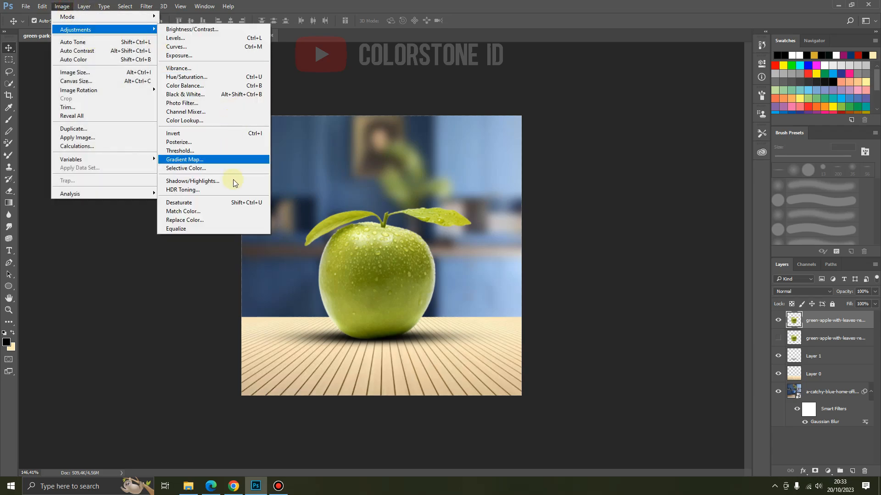
pyautogui.click(231, 203)
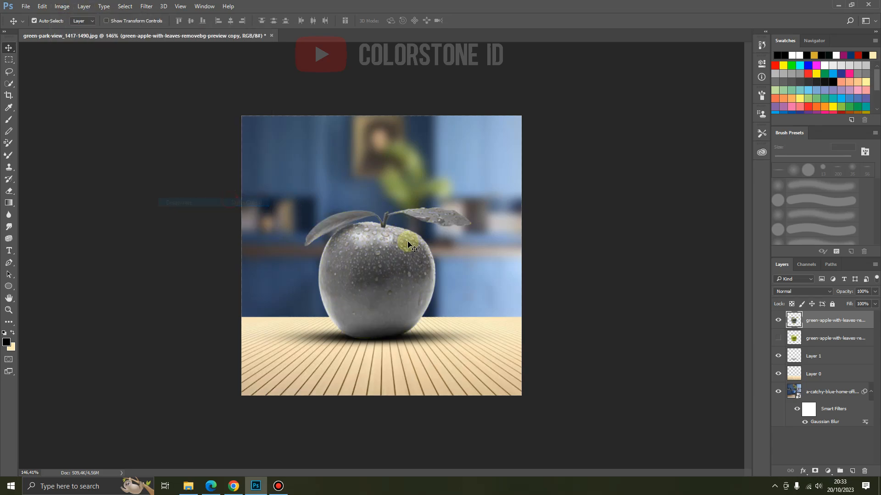
pyautogui.click(824, 291)
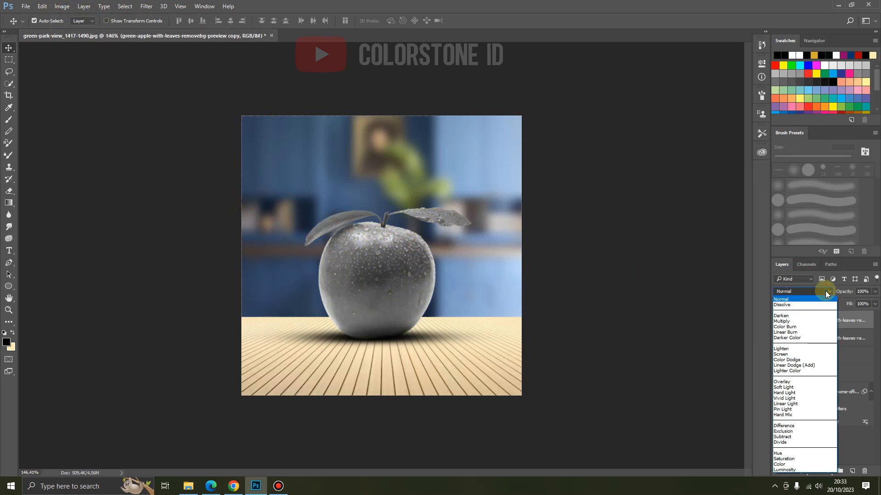
pyautogui.click(783, 355)
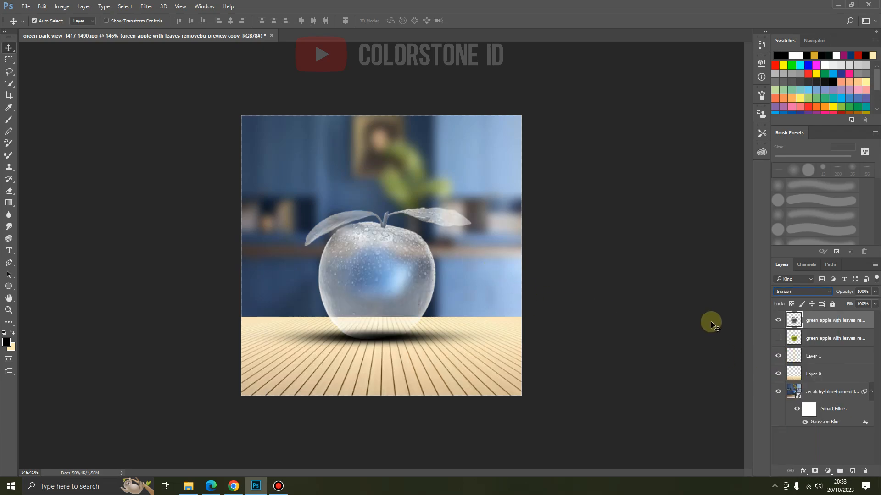
# Darken the desaturated apple copy with Levels, setting the shadow input to 68 and the midtone input to 0.74.
pyautogui.hotkey('ctrl', 'l')
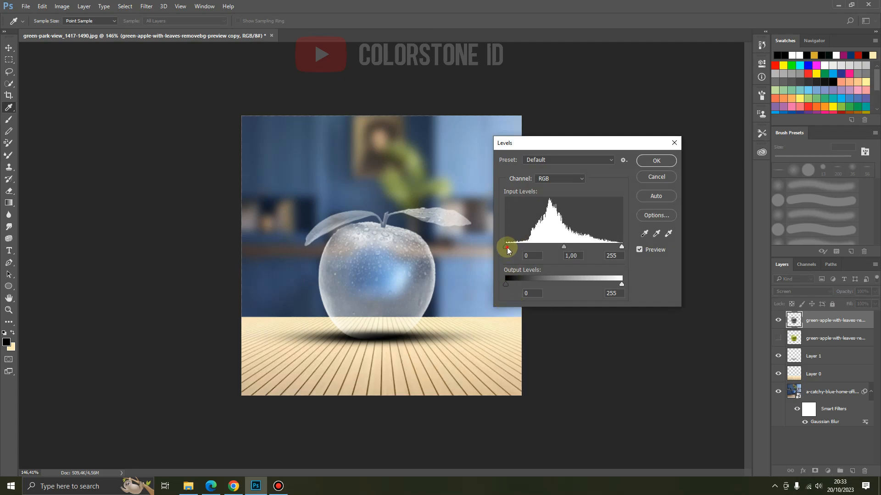
pyautogui.moveTo(517, 249); pyautogui.dragTo(589, 246)
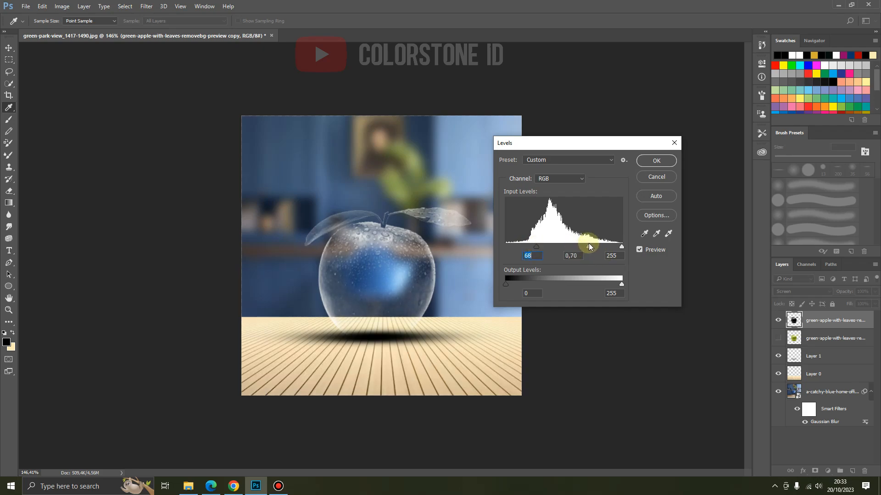
pyautogui.click(658, 160)
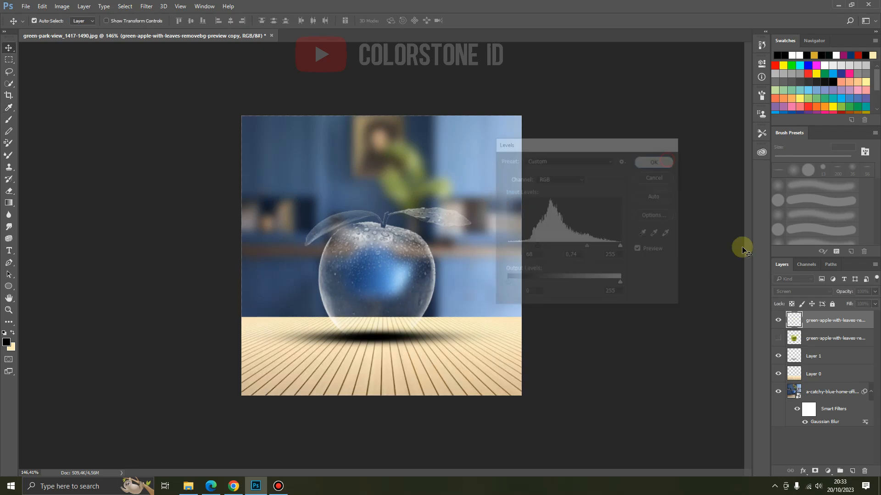
# Add a layer mask to the apple copy and paint out its leaves and stem in black with a hard round brush, reduced to 45 px.
pyautogui.scroll(4, 405, 222)
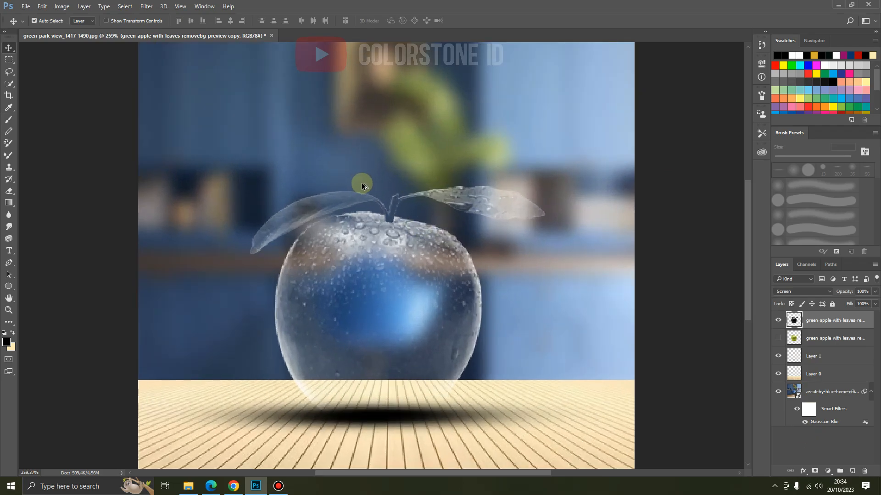
pyautogui.click(815, 471)
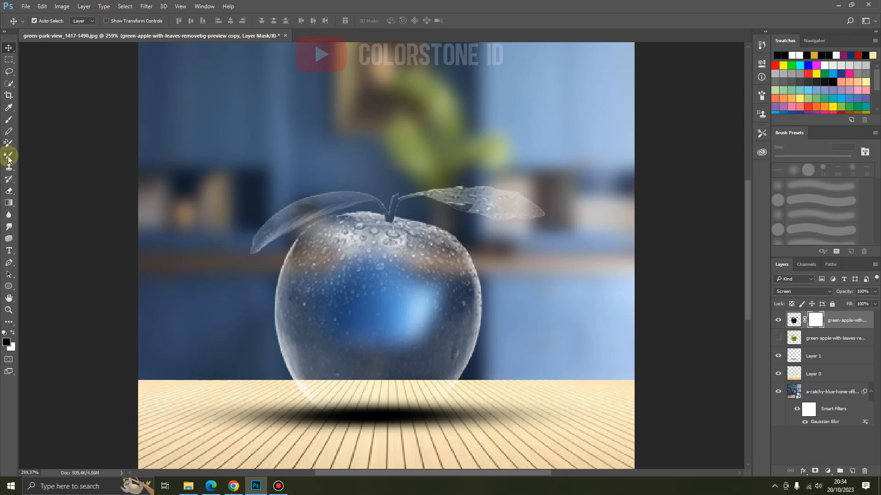
pyautogui.click(8, 119)
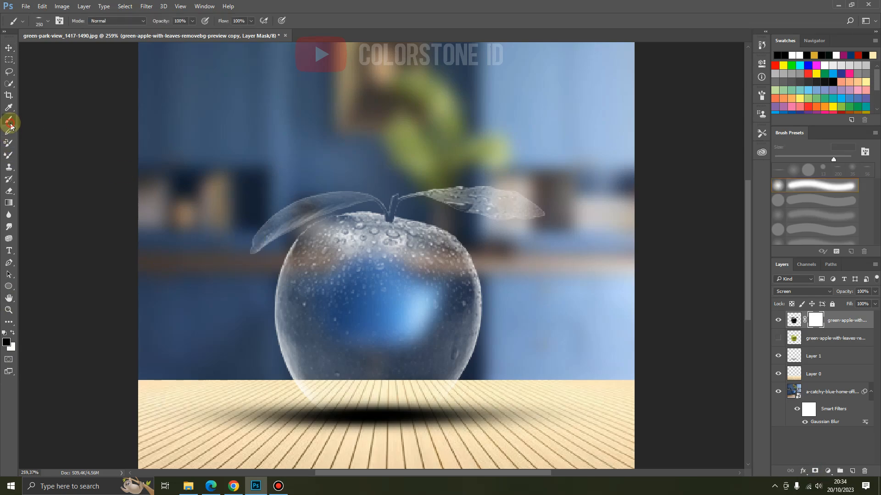
pyautogui.click(48, 21)
pyautogui.click(34, 110)
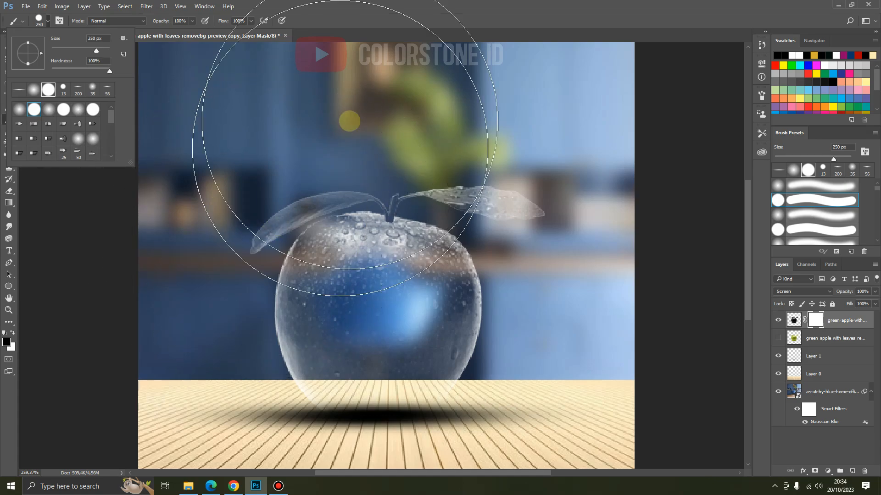
pyautogui.press('[')
pyautogui.press('[')
pyautogui.press('[')
pyautogui.press('[')
pyautogui.press('[')
pyautogui.press('[')
pyautogui.press('[')
pyautogui.press('[')
pyautogui.press('[')
pyautogui.press('[')
pyautogui.press('[')
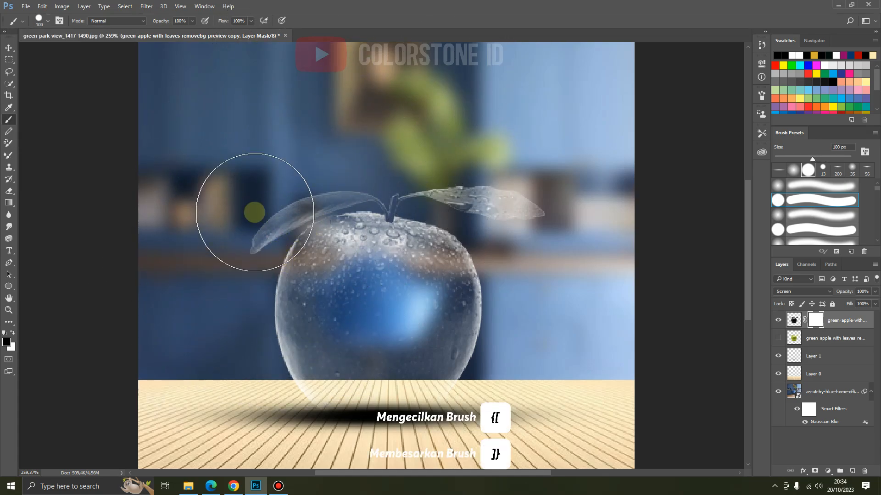
pyautogui.moveTo(249, 232)
pyautogui.mouseDown()
pyautogui.moveTo(297, 192)
pyautogui.moveTo(372, 188)
pyautogui.moveTo(319, 191)
pyautogui.moveTo(340, 181)
pyautogui.moveTo(392, 189)
pyautogui.moveTo(416, 178)
pyautogui.moveTo(619, 226)
pyautogui.mouseUp()
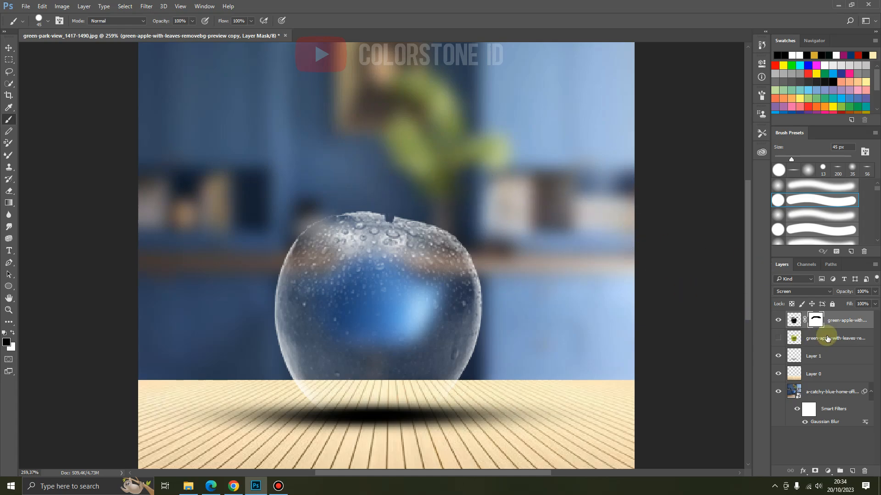
# Show the original green apple layer, add a layer mask, and mask out the middle of the apple above a straight horizontal edge.
pyautogui.click(779, 339)
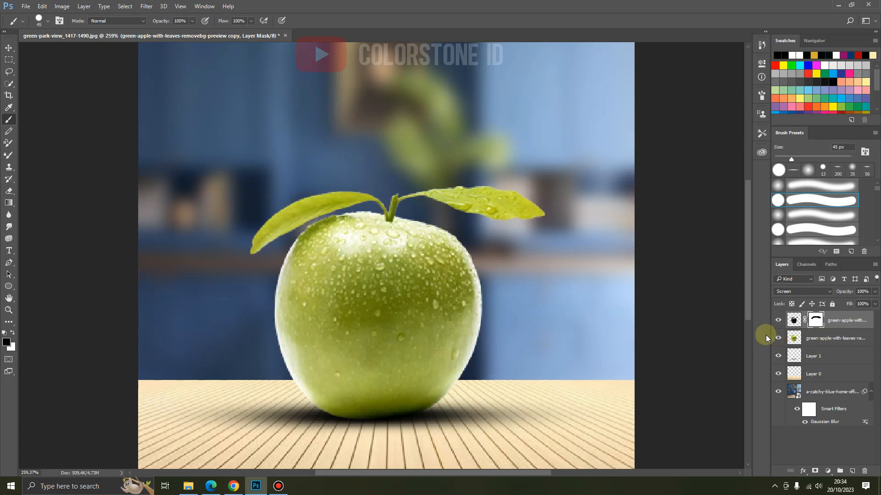
pyautogui.click(790, 336)
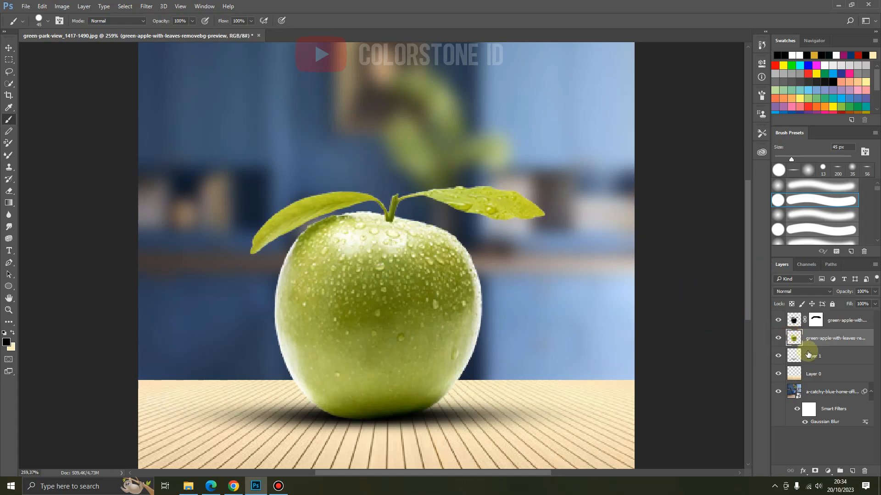
pyautogui.click(814, 470)
pyautogui.click(257, 344)
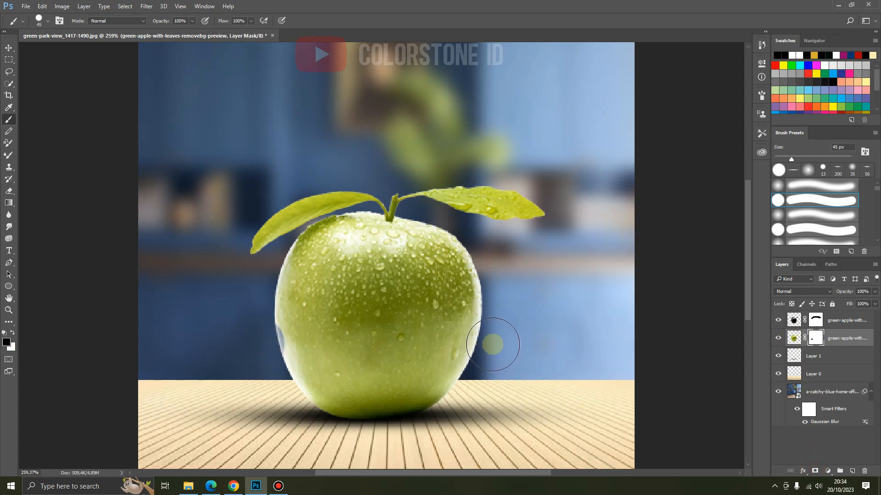
pyautogui.keyDown('shift'); pyautogui.click(492, 343); pyautogui.keyUp('shift')
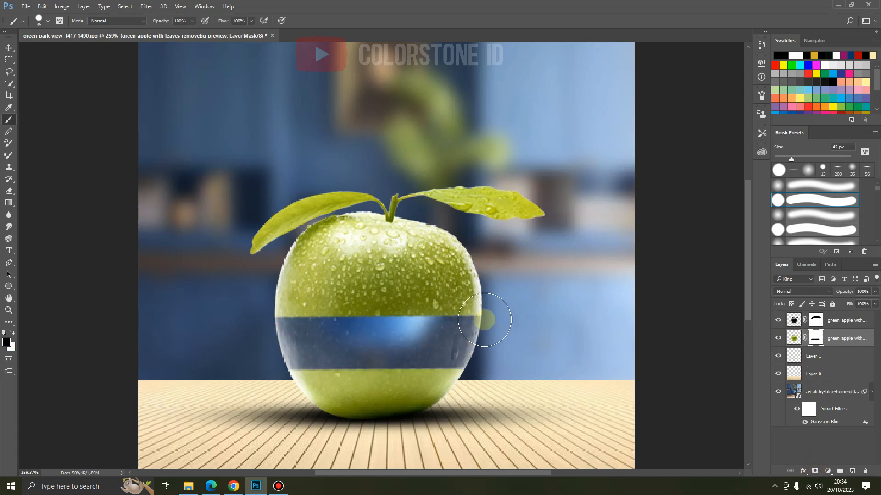
pyautogui.keyDown('shift'); pyautogui.click(472, 306); pyautogui.keyUp('shift')
pyautogui.keyDown('shift'); pyautogui.click(292, 301); pyautogui.keyUp('shift')
pyautogui.keyDown('shift'); pyautogui.click(430, 277); pyautogui.keyUp('shift')
# Mask out the green skin on the apple's right shoulder and just below the stem, keeping the right leaf intact.
pyautogui.scroll(3, 415, 226)
pyautogui.scroll(3, 415, 226)
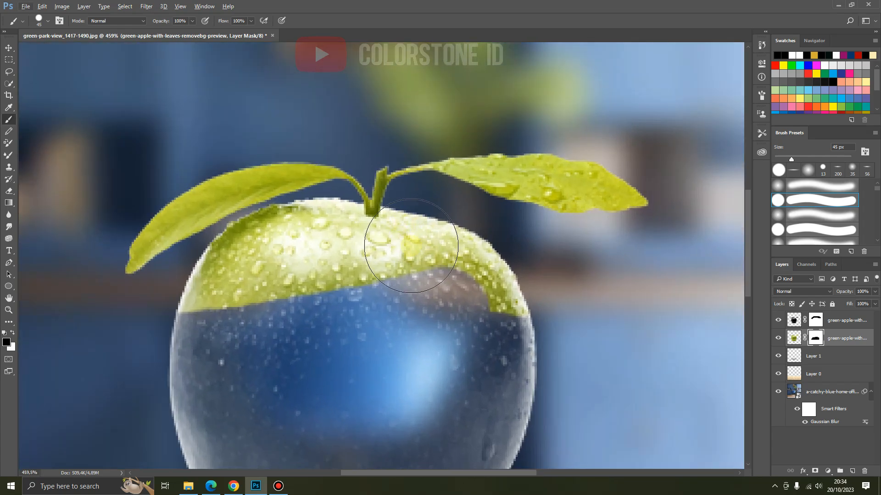
pyautogui.moveTo(421, 247); pyautogui.dragTo(490, 317)
pyautogui.moveTo(375, 269); pyautogui.dragTo(366, 263)
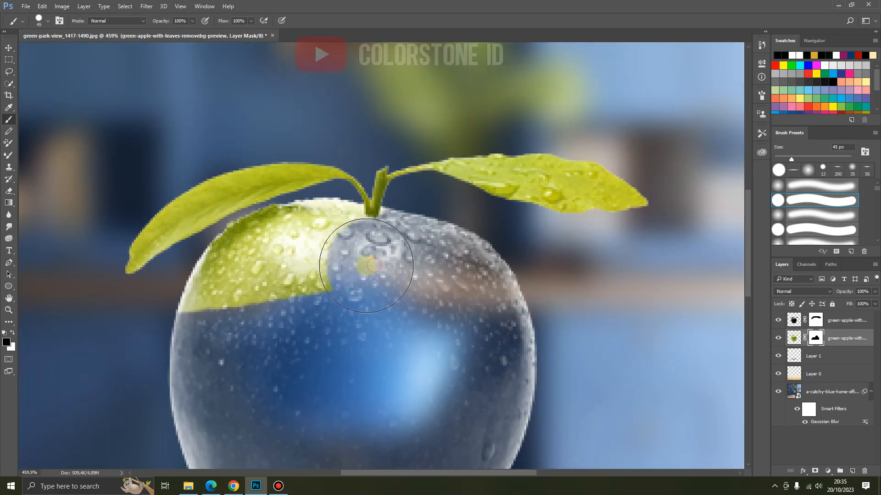
# Mask out the remaining green skin around the stem and on the left shoulder with a 15 px brush, keeping the leaves and stem.
pyautogui.press('[')
pyautogui.press('[')
pyautogui.press('[')
pyautogui.press('[')
pyautogui.press('[')
pyautogui.press('[')
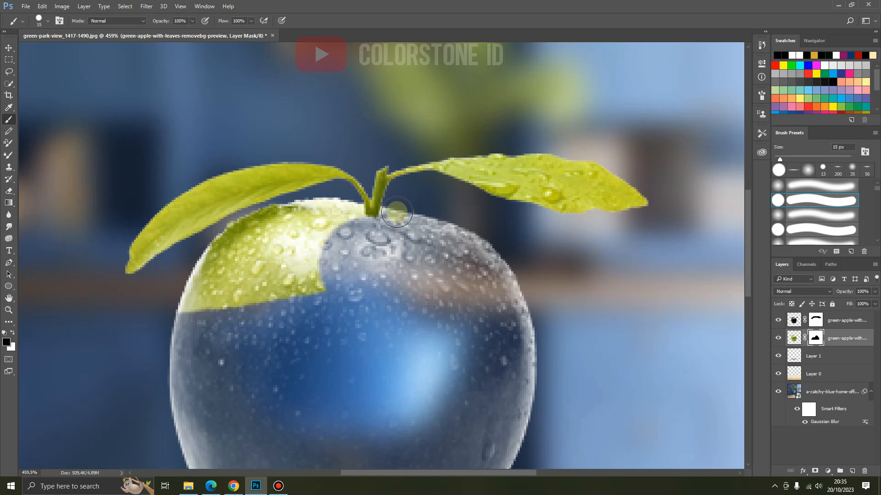
pyautogui.click(397, 212)
pyautogui.click(346, 209)
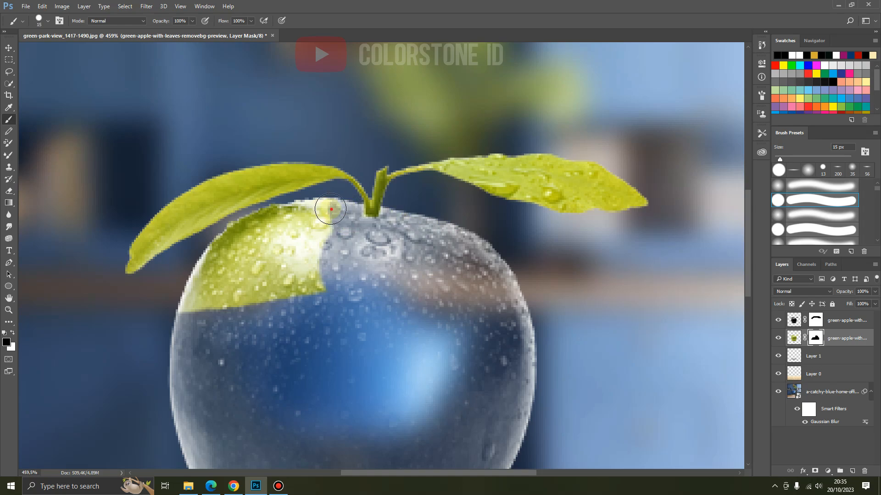
pyautogui.moveTo(330, 209)
pyautogui.mouseDown()
pyautogui.moveTo(236, 233)
pyautogui.moveTo(213, 257)
pyautogui.moveTo(184, 317)
pyautogui.moveTo(297, 260)
pyautogui.moveTo(324, 231)
pyautogui.moveTo(281, 247)
pyautogui.moveTo(298, 247)
pyautogui.moveTo(256, 248)
pyautogui.mouseUp()
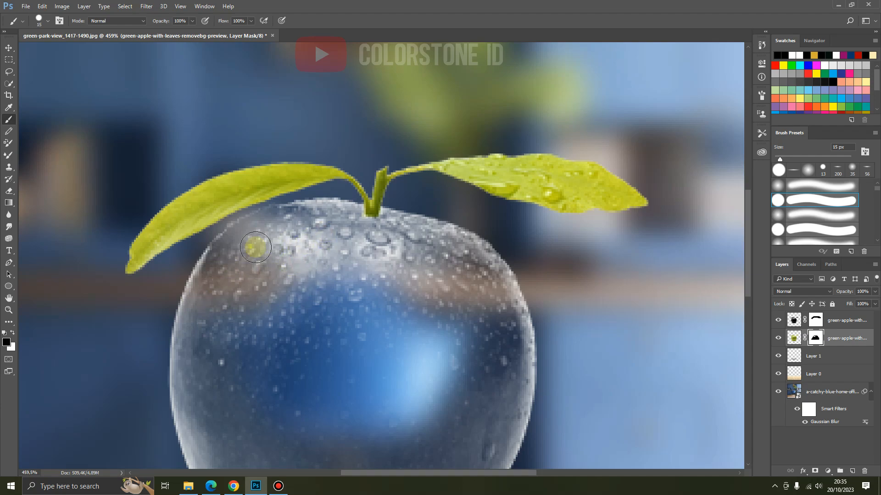
pyautogui.hotkey('ctrl', '0')
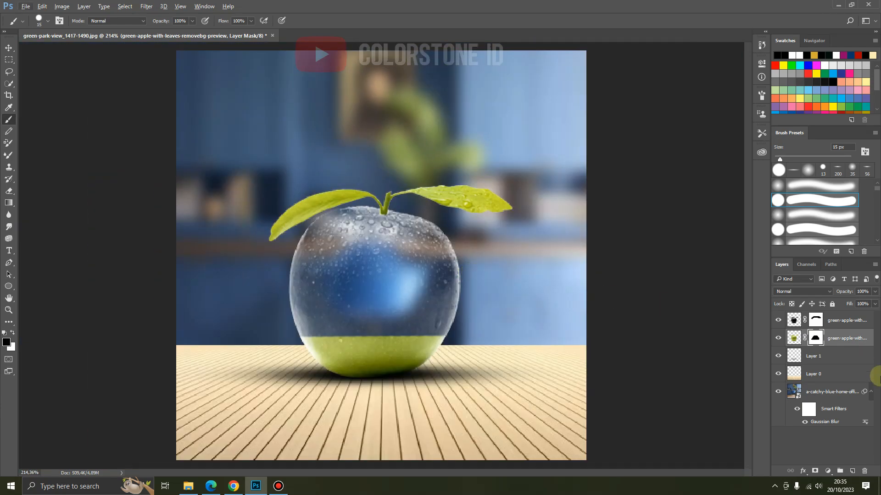
# Place the stalk-calyx-seeds-pulp-apple image as an embedded object and move its layer to the top of the stack.
pyautogui.click(30, 8)
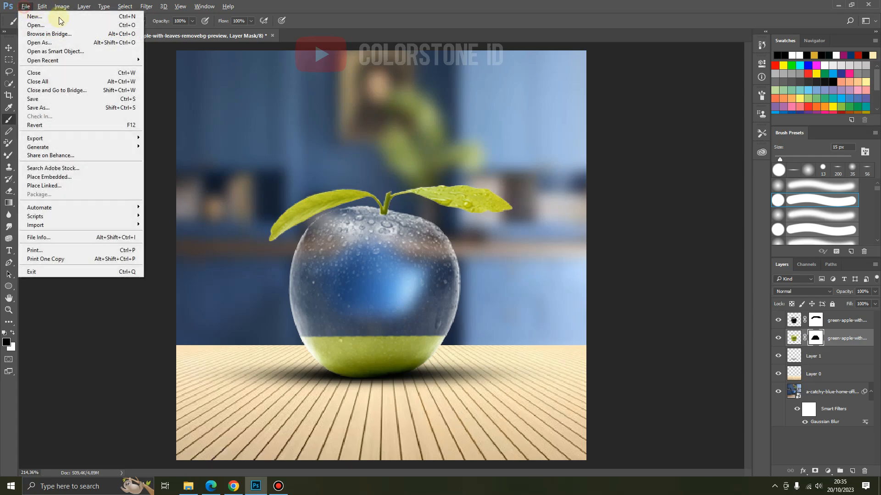
pyautogui.click(82, 177)
pyautogui.doubleClick(371, 81)
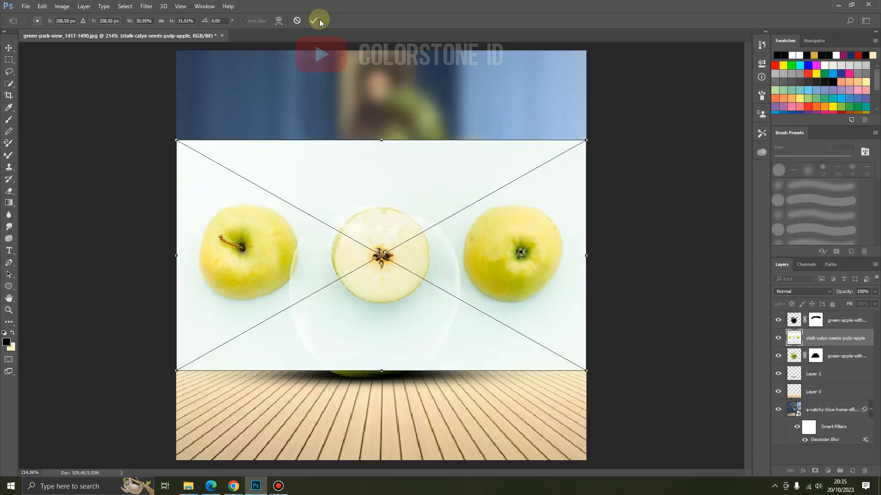
pyautogui.click(317, 21)
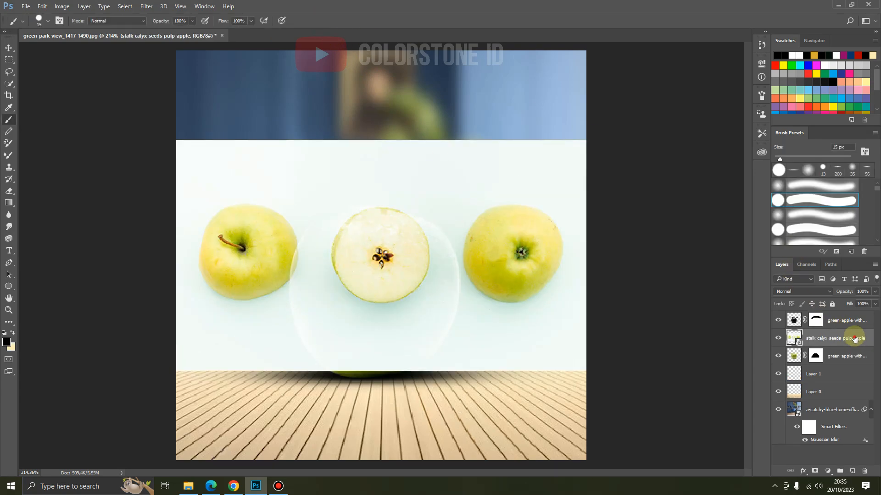
pyautogui.moveTo(853, 339); pyautogui.dragTo(849, 312)
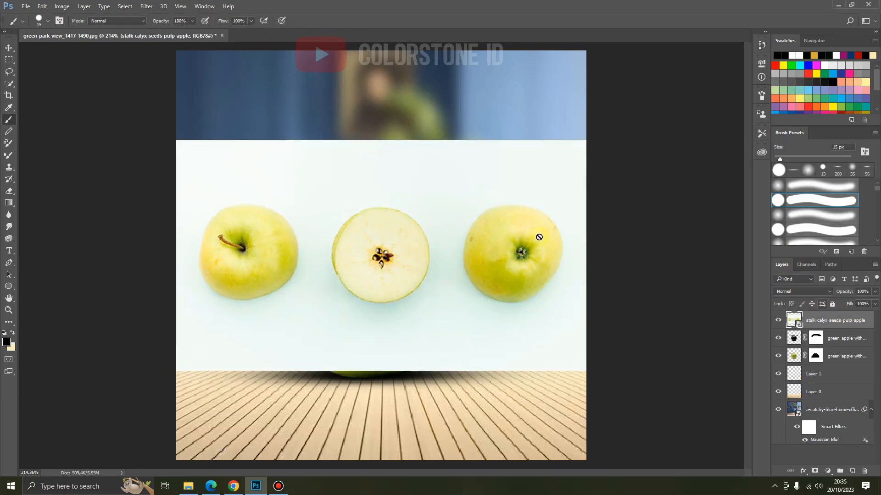
# Draw an ellipse shape of about 69 px over the halved apple and scale it to 133.33% to match the cut face.
pyautogui.click(10, 288)
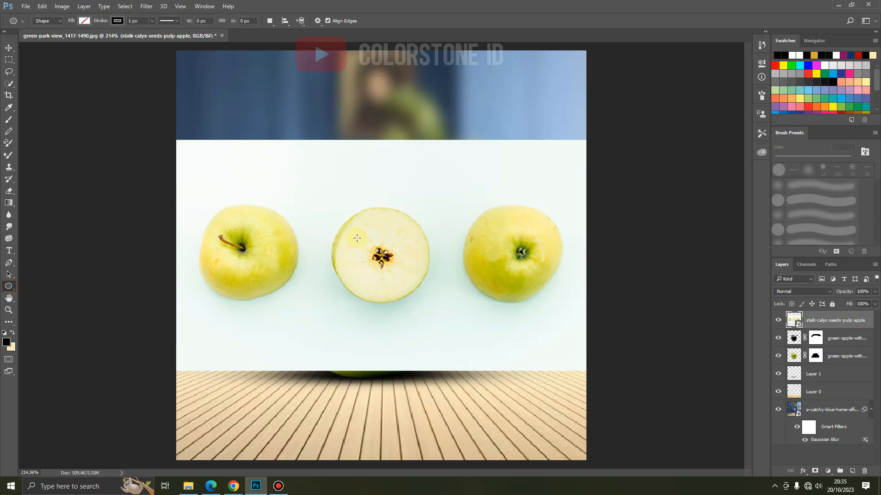
pyautogui.moveTo(357, 238); pyautogui.dragTo(447, 300)
pyautogui.hotkey('ctrl', 't')
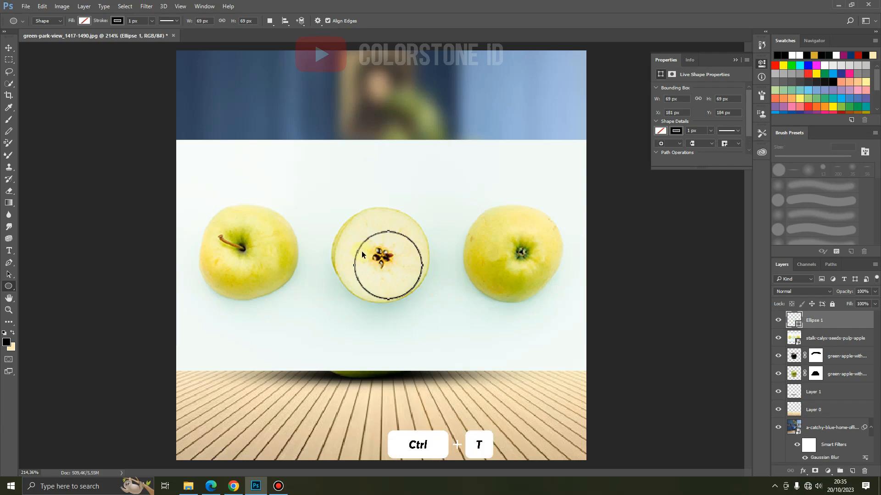
pyautogui.hotkey('ctrl', 't')
pyautogui.moveTo(354, 231); pyautogui.dragTo(338, 207)
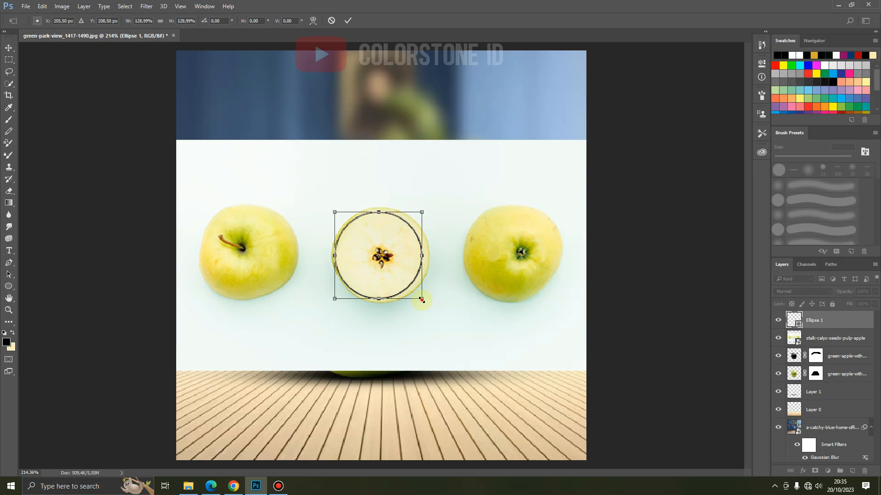
pyautogui.moveTo(421, 300); pyautogui.dragTo(425, 303)
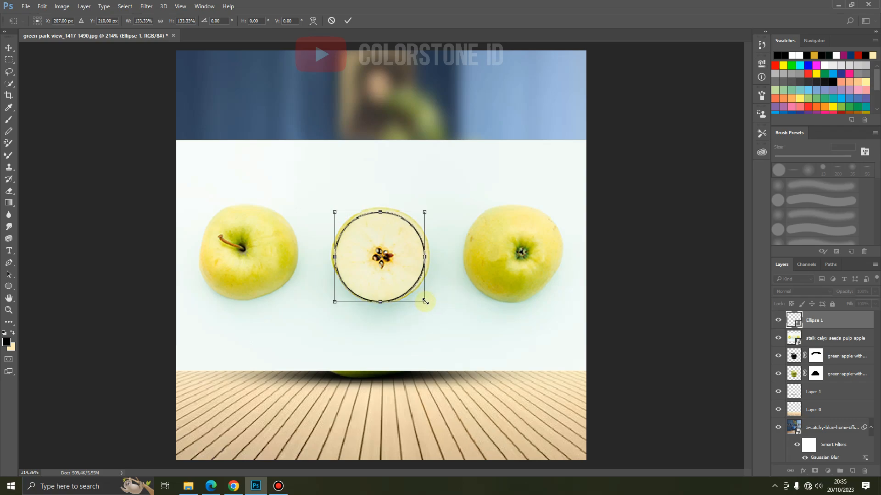
pyautogui.press('Right')
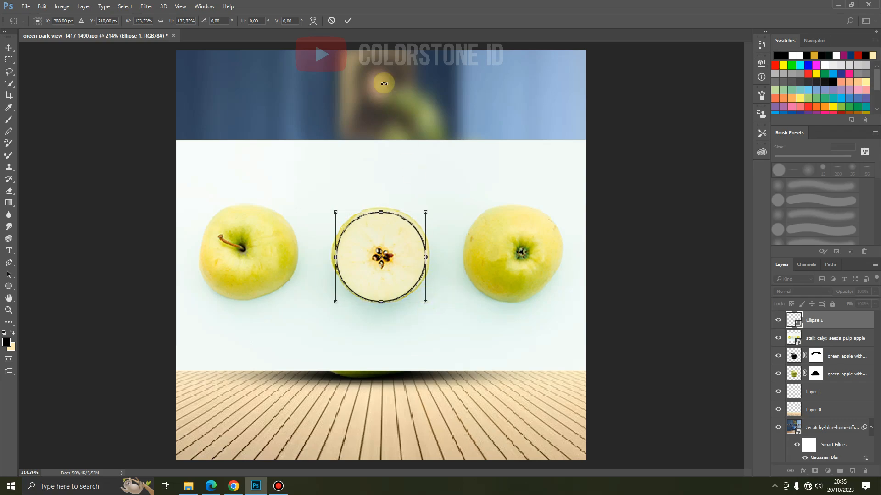
pyautogui.click(348, 20)
# Mask the stalk-calyx-seeds-pulp-apple layer to the circle's selection and delete the Ellipse 1 layer.
pyautogui.keyDown('ctrl'); pyautogui.click(793, 321); pyautogui.keyUp('ctrl')
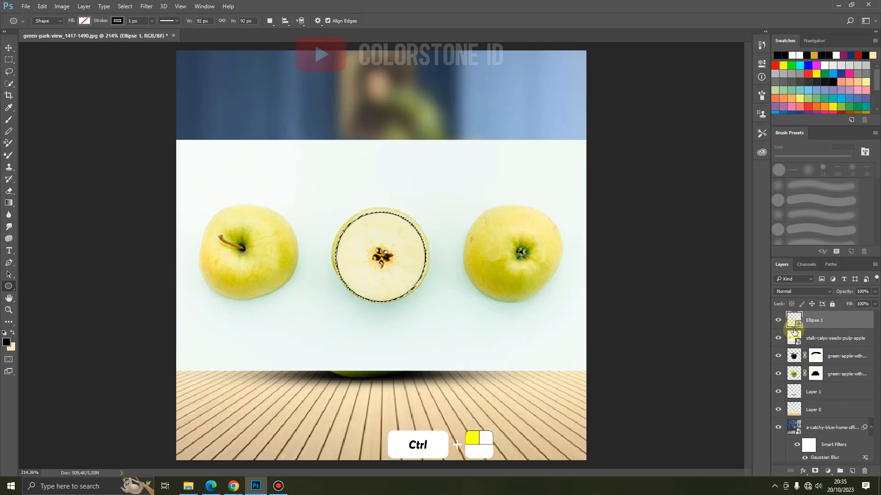
pyautogui.click(814, 339)
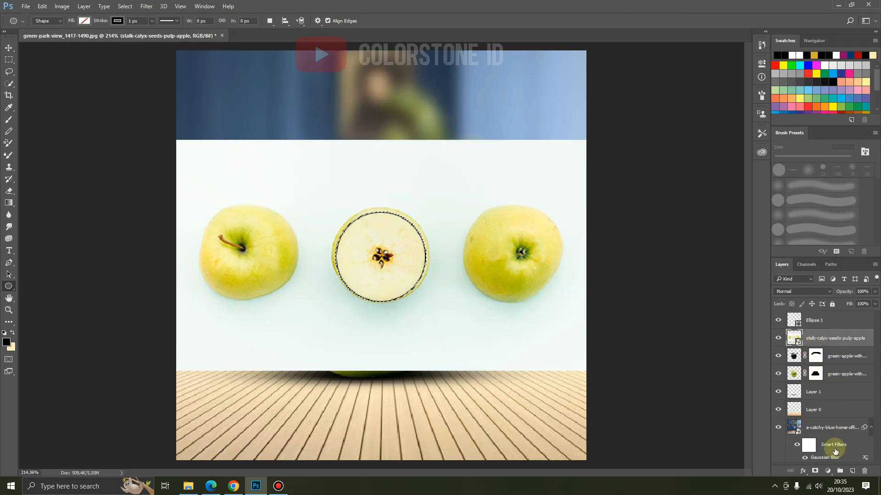
pyautogui.click(816, 471)
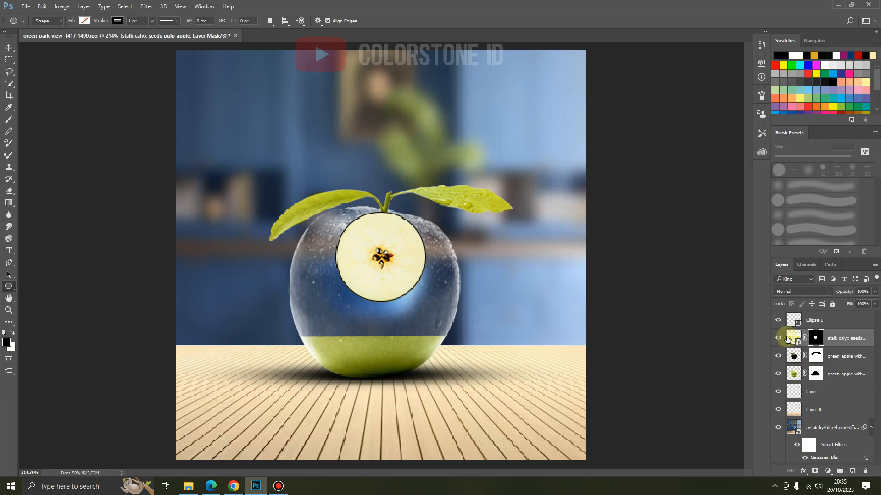
pyautogui.press('Delete')
# Move the stalk-calyx-seeds-pulp-apple layer beneath the topmost apple layer and transform it to about 161% width and 14% height over the green part's cut edge.
pyautogui.click(835, 323)
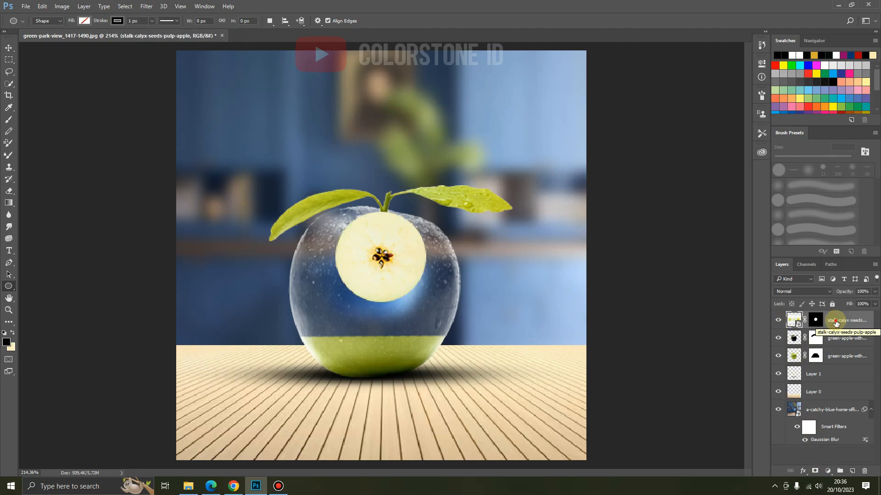
pyautogui.moveTo(835, 322); pyautogui.dragTo(838, 339)
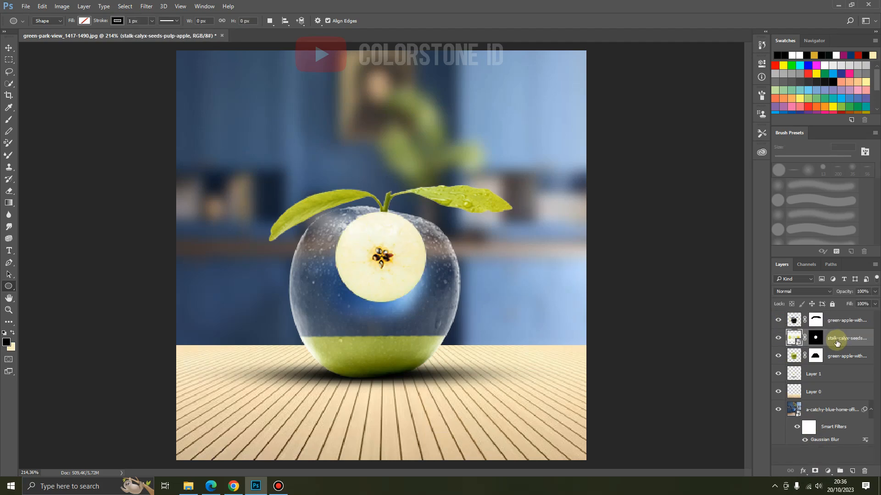
pyautogui.hotkey('ctrl', 't')
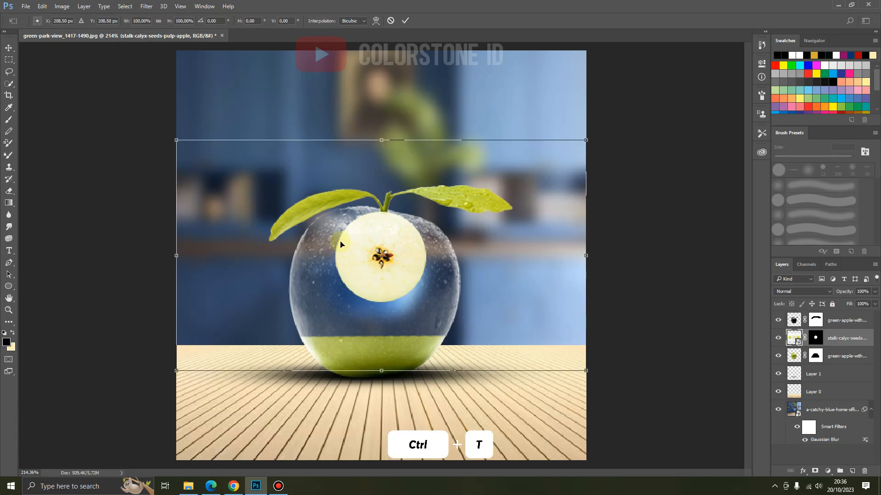
pyautogui.moveTo(381, 139); pyautogui.dragTo(384, 338)
pyautogui.moveTo(394, 355); pyautogui.dragTo(360, 340)
pyautogui.moveTo(550, 339); pyautogui.dragTo(651, 338)
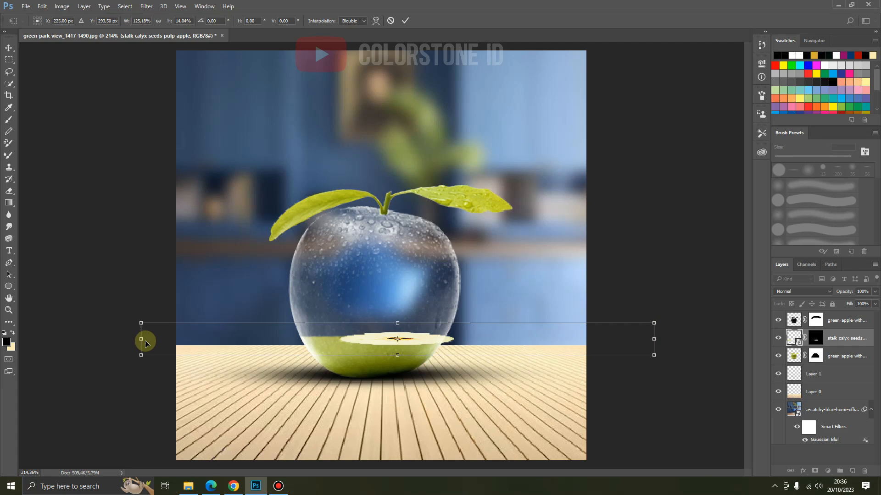
pyautogui.moveTo(140, 339); pyautogui.dragTo(37, 339)
pyautogui.moveTo(651, 339); pyautogui.dragTo(703, 336)
pyautogui.moveTo(417, 339); pyautogui.dragTo(421, 336)
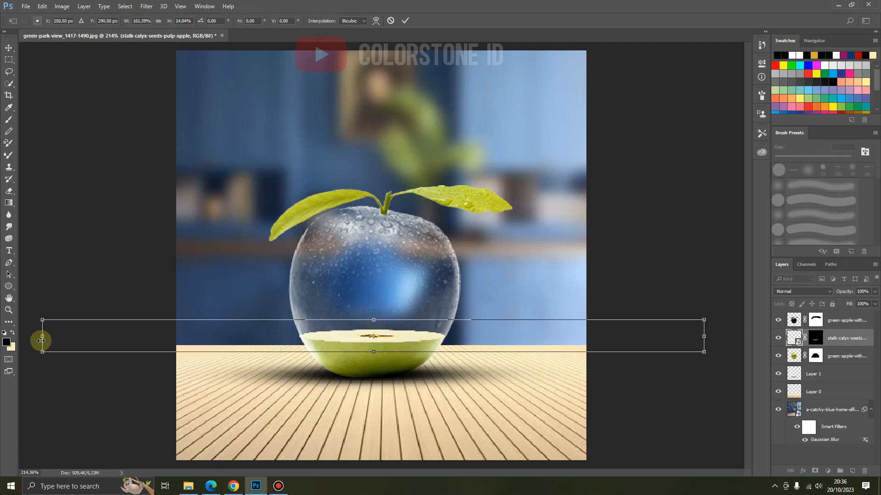
pyautogui.click(403, 24)
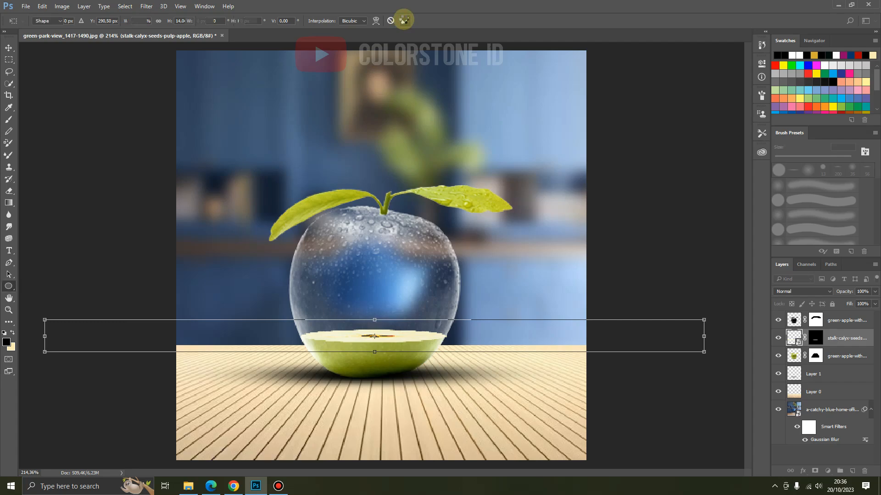
pyautogui.press('v')
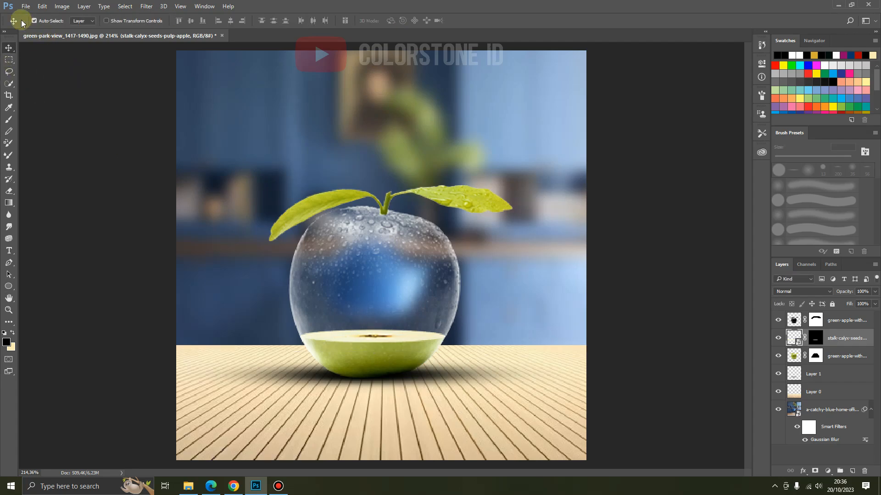
# Place the fresh-water-texture-background-transparent-liquid image as an embedded object and scale it to about 13.9% over the glass part of the apple.
pyautogui.click(26, 7)
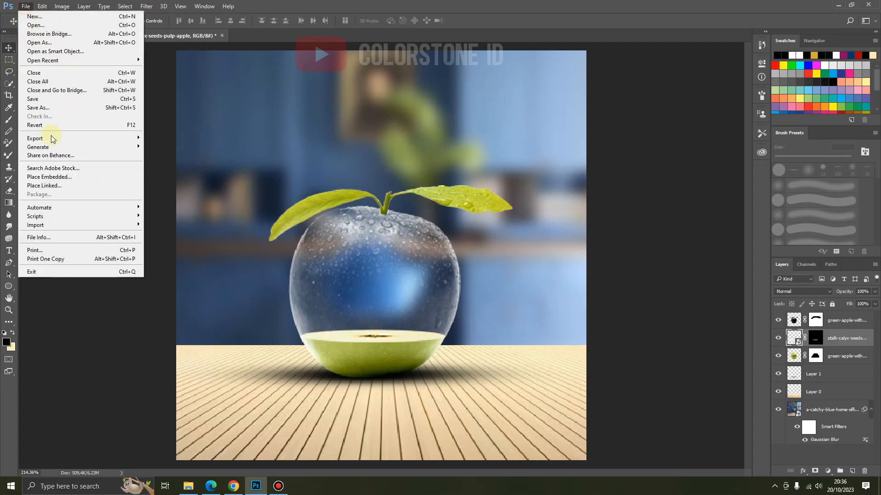
pyautogui.click(46, 175)
pyautogui.doubleClick(158, 82)
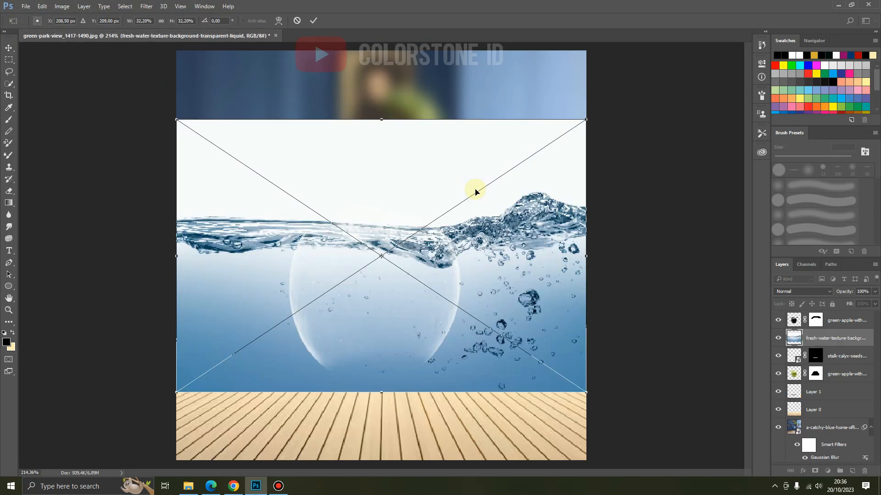
pyautogui.moveTo(589, 123); pyautogui.dragTo(505, 221)
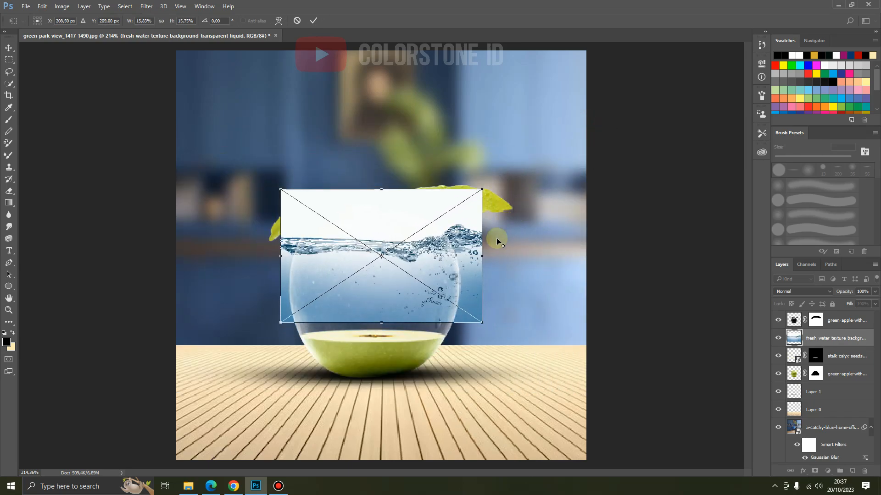
pyautogui.moveTo(481, 190); pyautogui.dragTo(465, 202)
pyautogui.moveTo(406, 254); pyautogui.dragTo(406, 271)
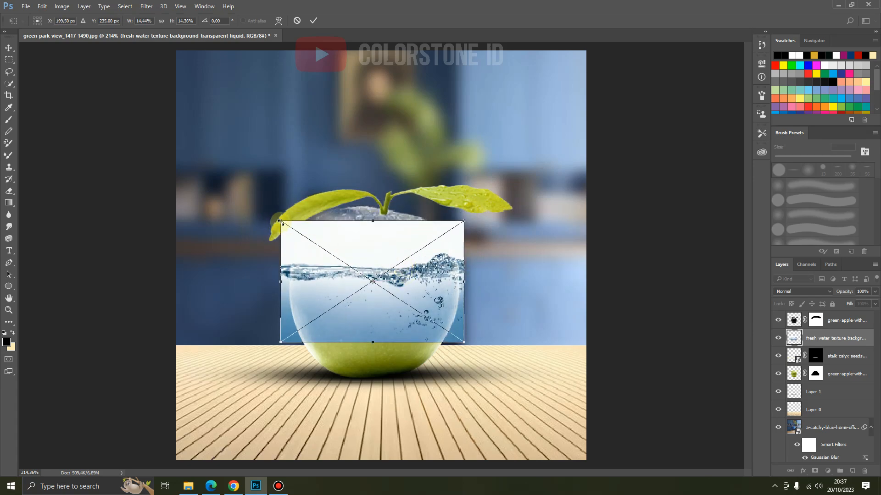
pyautogui.moveTo(280, 221); pyautogui.dragTo(288, 225)
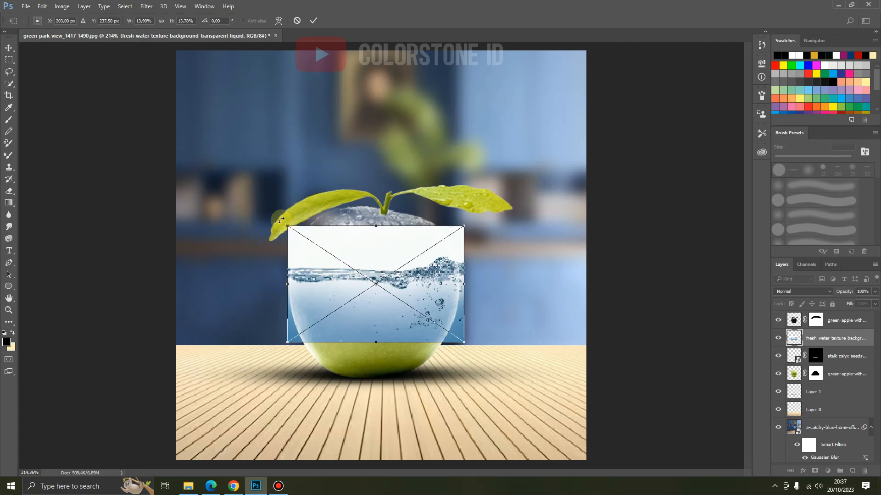
pyautogui.click(314, 19)
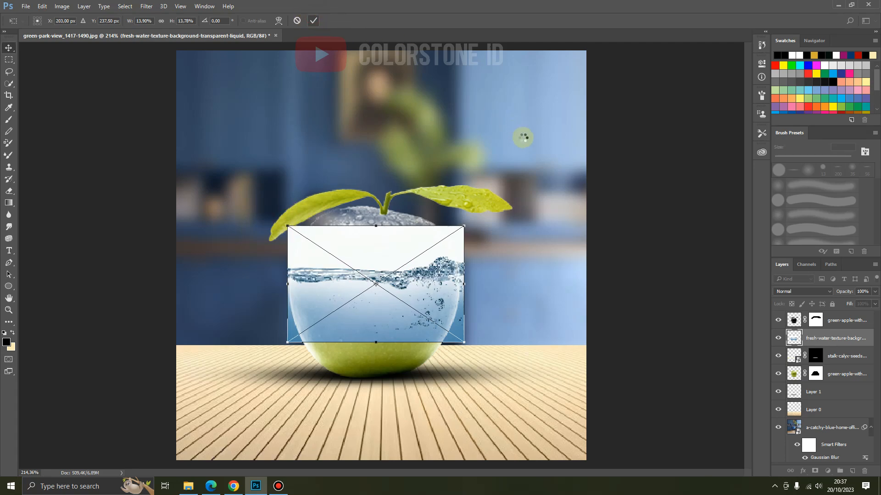
# Mask the fresh-water-texture layer to the outline of the whole green apple.
pyautogui.keyDown('ctrl'); pyautogui.click(794, 378); pyautogui.keyUp('ctrl')
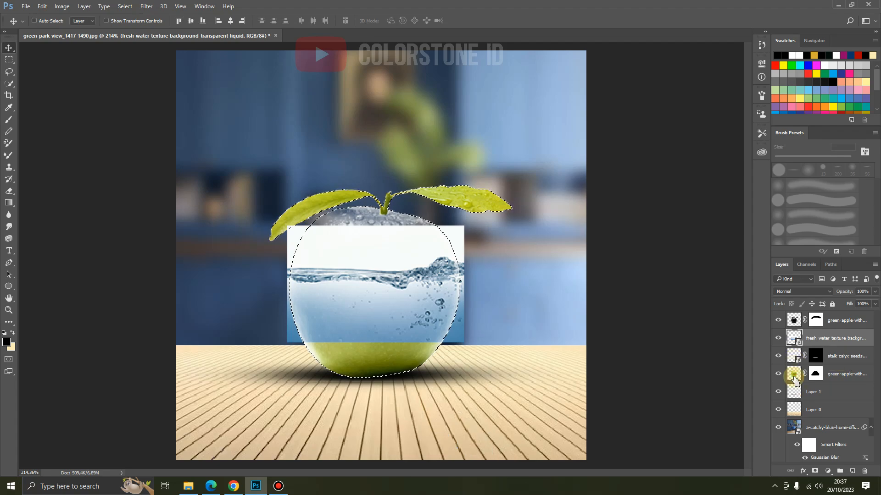
pyautogui.click(815, 471)
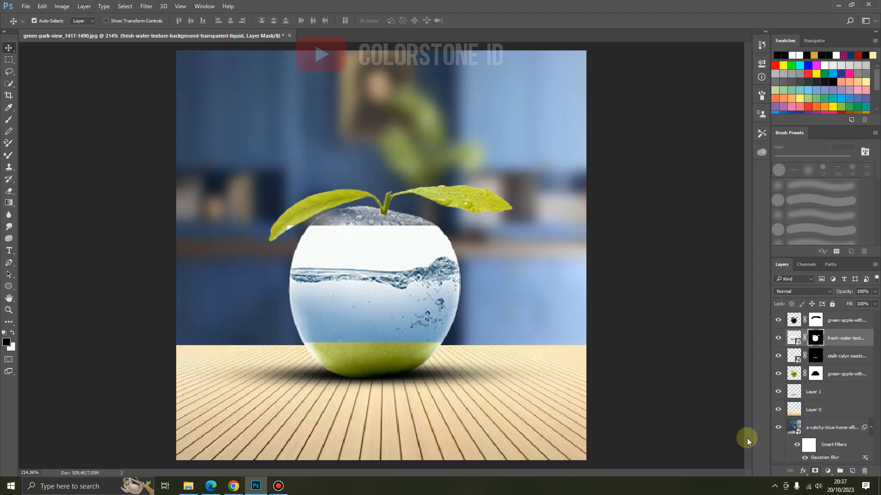
pyautogui.click(9, 120)
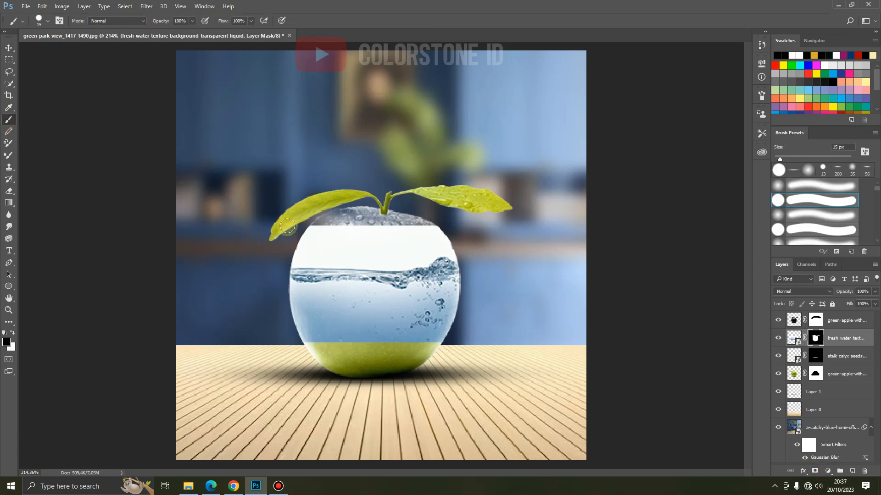
# Quick-select the white area above the water surface and hide it on the water layer's mask with a 15 px brush.
pyautogui.click(793, 338)
pyautogui.click(9, 84)
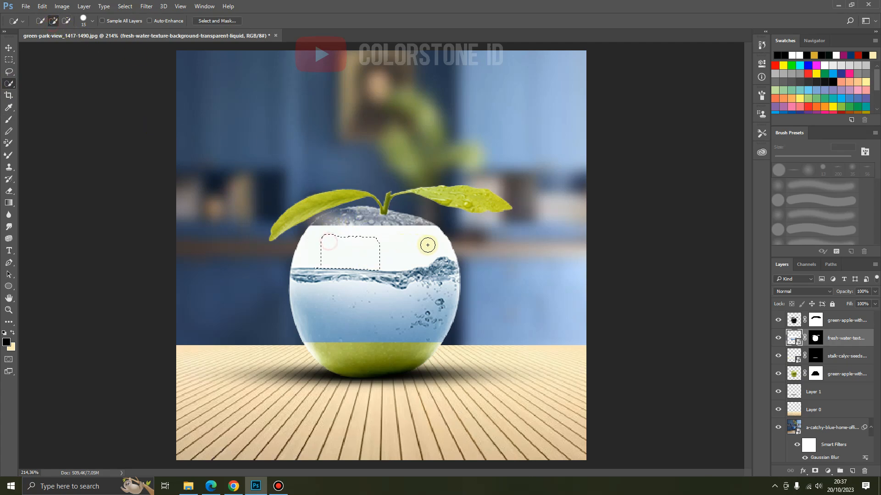
pyautogui.moveTo(427, 245); pyautogui.dragTo(468, 242)
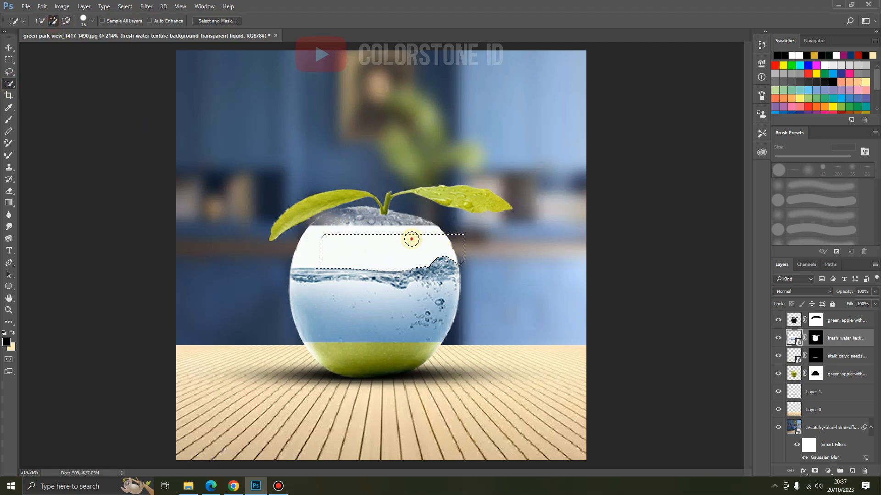
pyautogui.moveTo(411, 239)
pyautogui.mouseDown()
pyautogui.moveTo(342, 228)
pyautogui.moveTo(284, 241)
pyautogui.mouseUp()
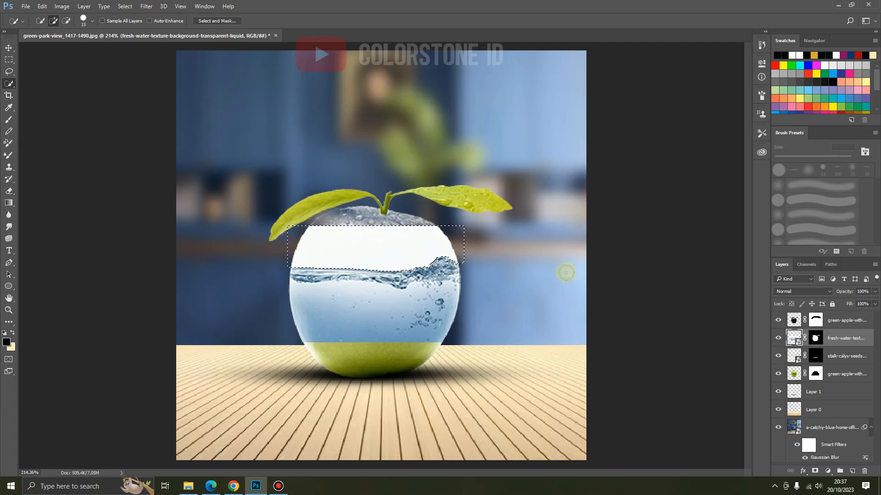
pyautogui.click(820, 341)
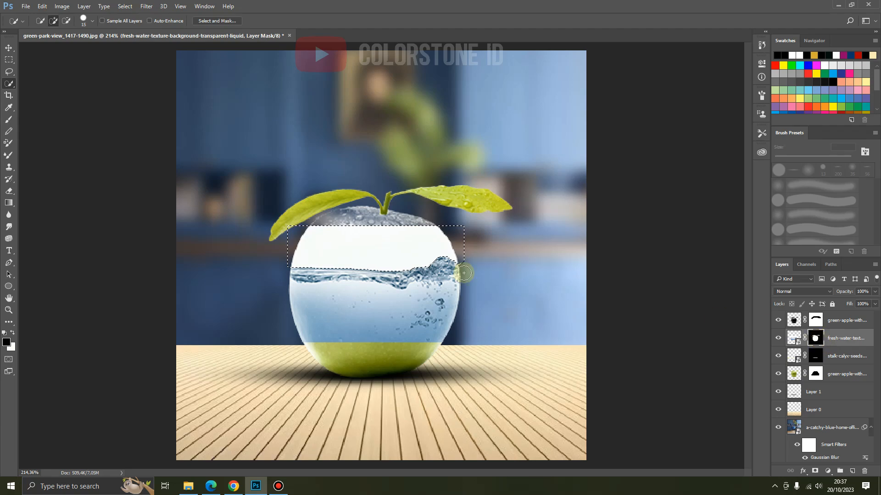
pyautogui.click(8, 120)
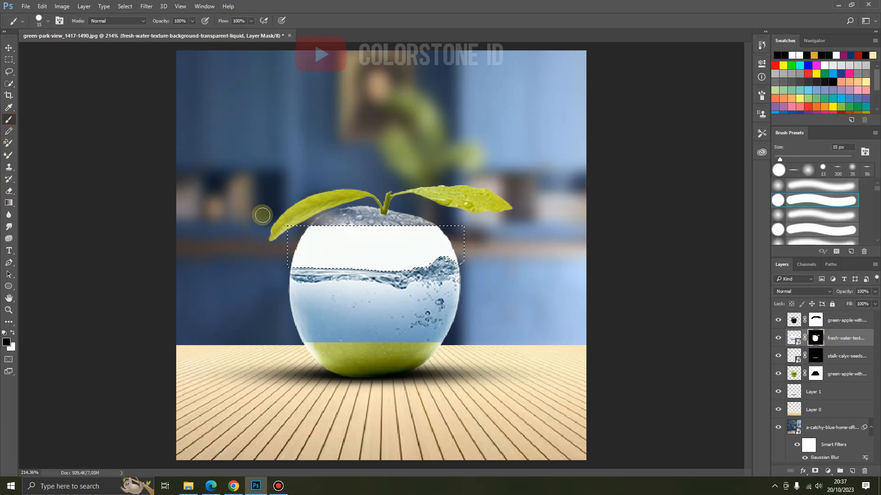
pyautogui.moveTo(346, 255)
pyautogui.mouseDown()
pyautogui.moveTo(294, 248)
pyautogui.moveTo(320, 235)
pyautogui.moveTo(308, 244)
pyautogui.moveTo(321, 260)
pyautogui.moveTo(306, 262)
pyautogui.moveTo(418, 269)
pyautogui.moveTo(475, 260)
pyautogui.moveTo(422, 251)
pyautogui.moveTo(442, 236)
pyautogui.moveTo(330, 234)
pyautogui.moveTo(415, 249)
pyautogui.moveTo(364, 253)
pyautogui.moveTo(399, 220)
pyautogui.moveTo(399, 238)
pyautogui.moveTo(355, 257)
pyautogui.moveTo(306, 256)
pyautogui.mouseUp()
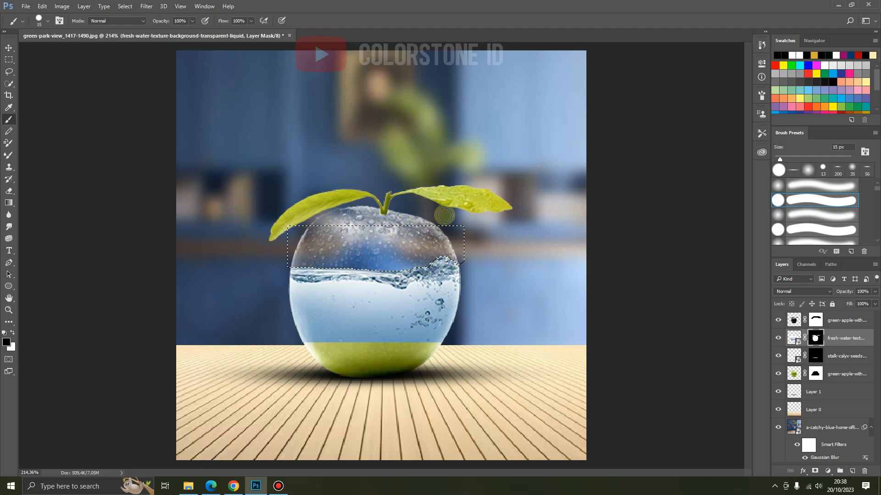
pyautogui.hotkey('ctrl', 'd')
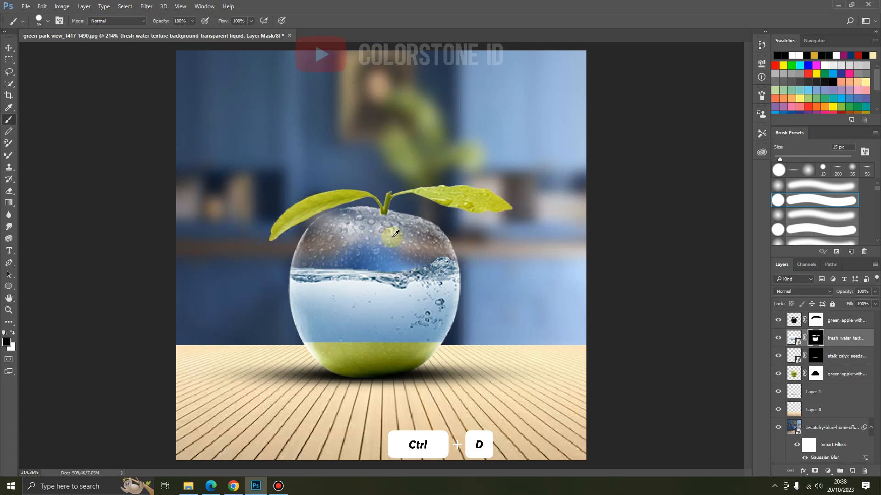
# Load the cut slice's mask as a selection, invert it, and mask out the water below the slice's front edge with a 15 px brush.
pyautogui.scroll(-3, 403, 241)
pyautogui.scroll(2, 394, 299)
pyautogui.scroll(1, 396, 306)
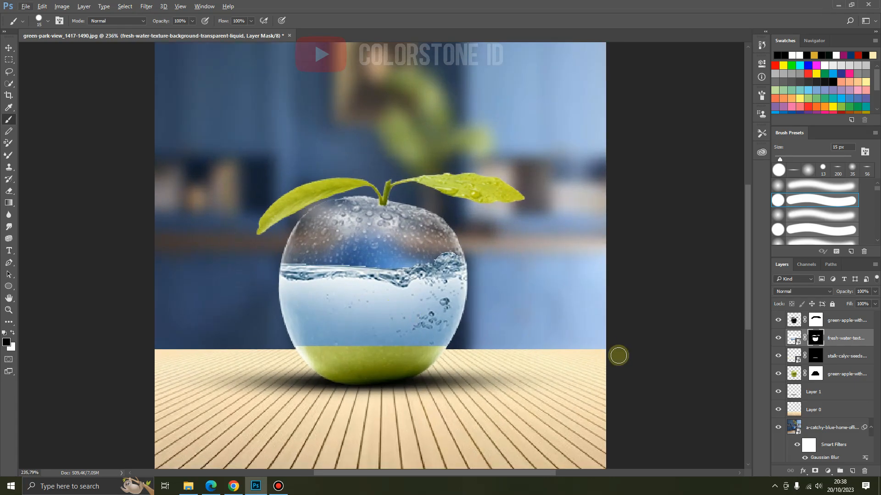
pyautogui.keyDown('ctrl'); pyautogui.click(817, 356); pyautogui.keyUp('ctrl')
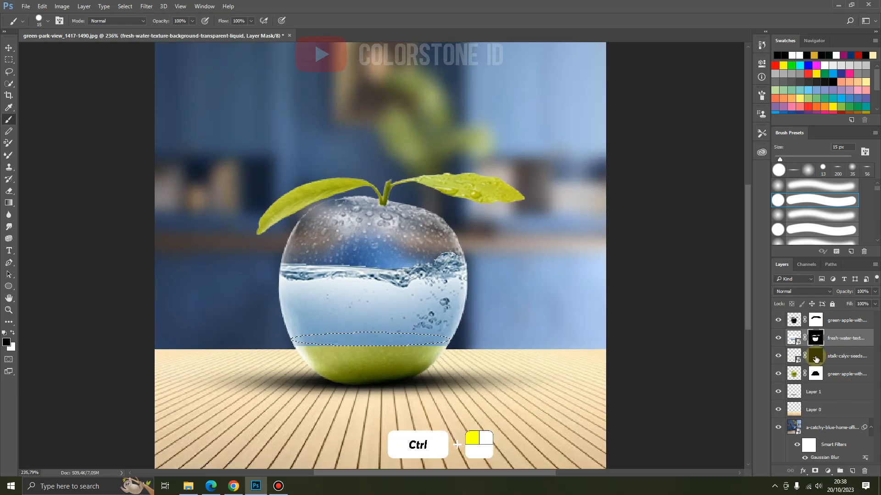
pyautogui.scroll(1, 425, 352)
pyautogui.scroll(1, 425, 352)
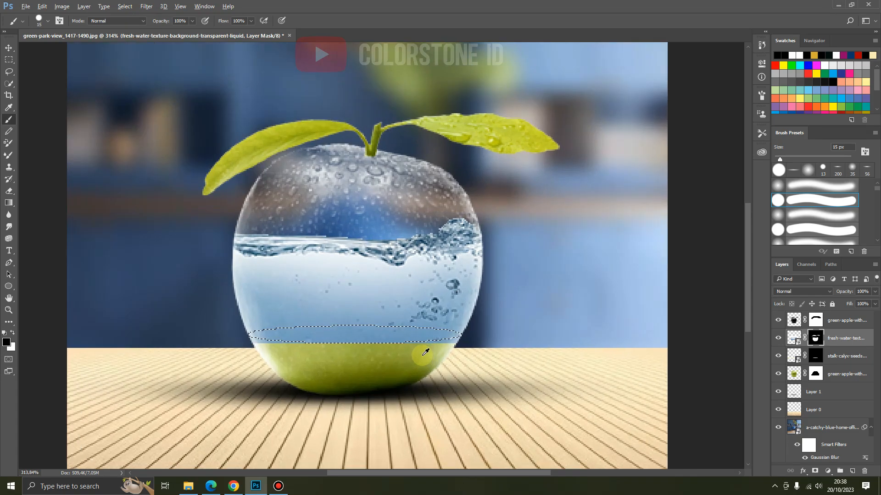
pyautogui.hotkey('ctrl', 'i')
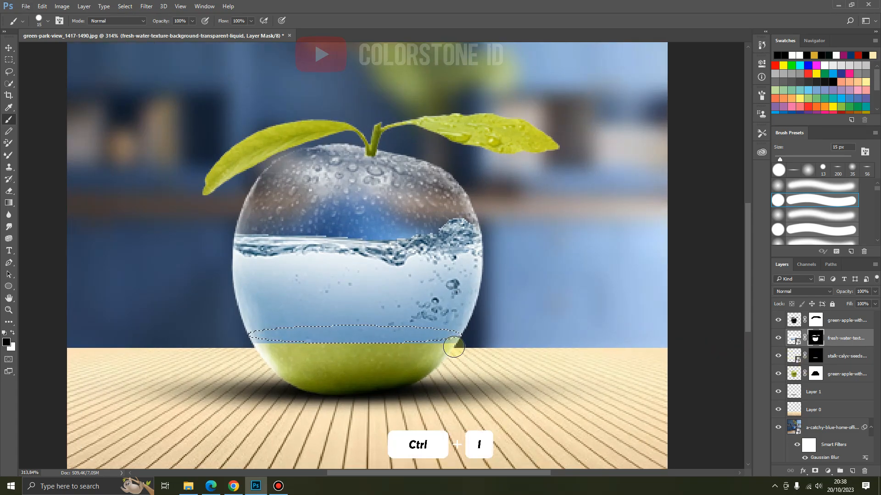
pyautogui.hotkey('ctrl', 'shift', 'i')
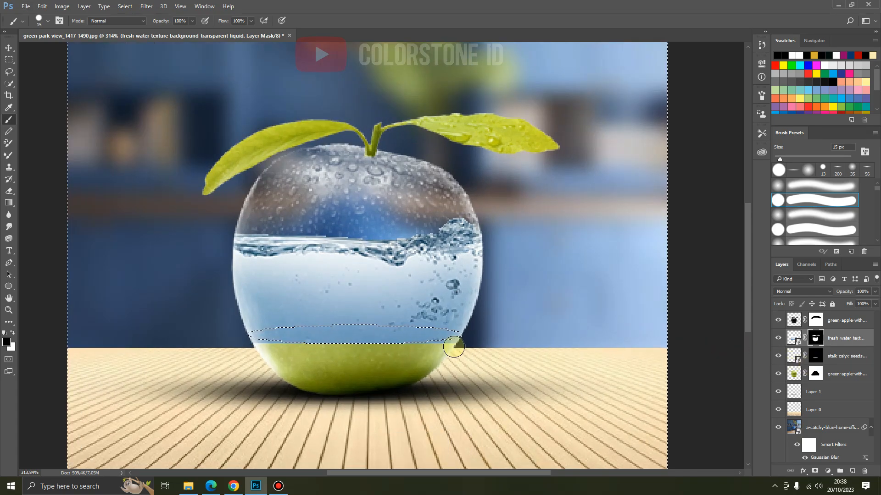
pyautogui.click(274, 352)
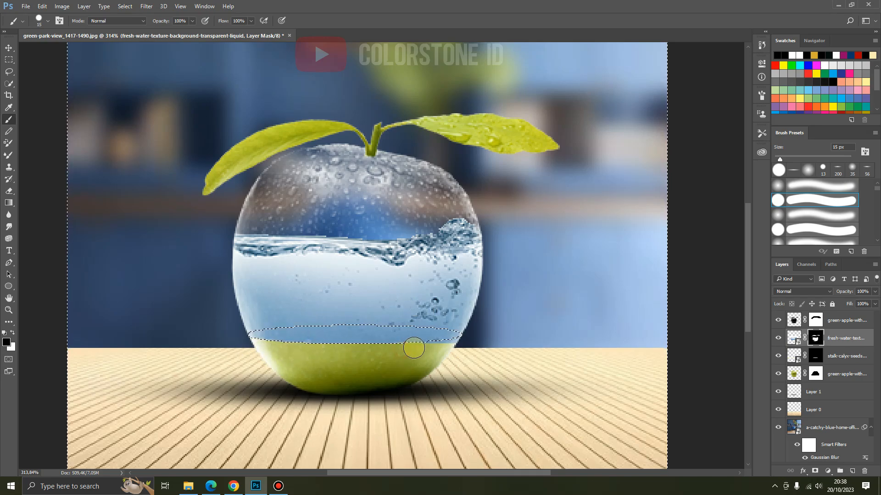
pyautogui.click(453, 346)
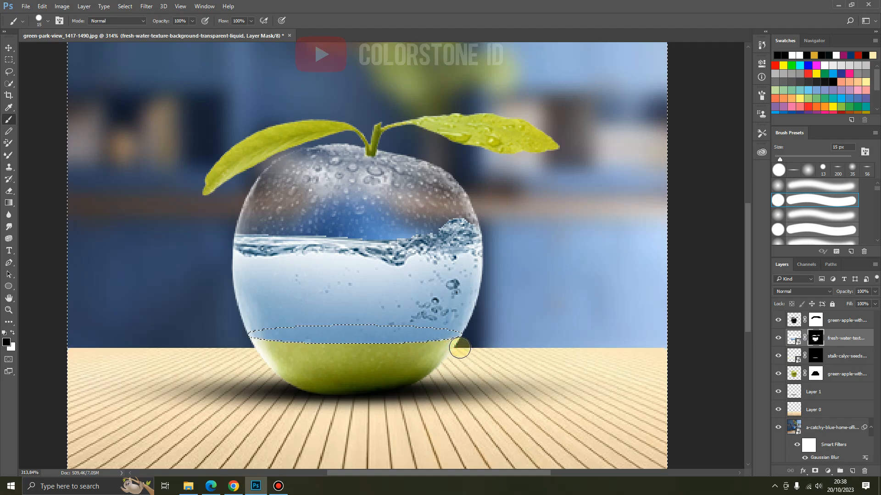
pyautogui.click(275, 347)
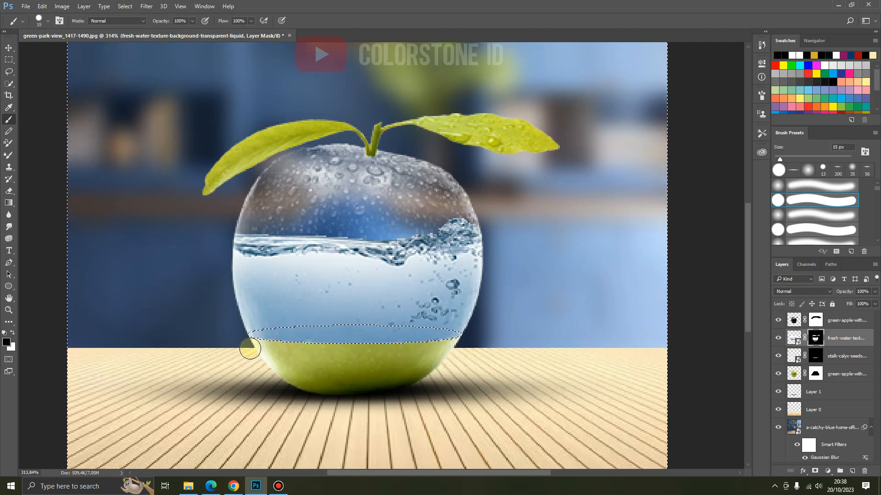
pyautogui.hotkey('ctrl', 'd')
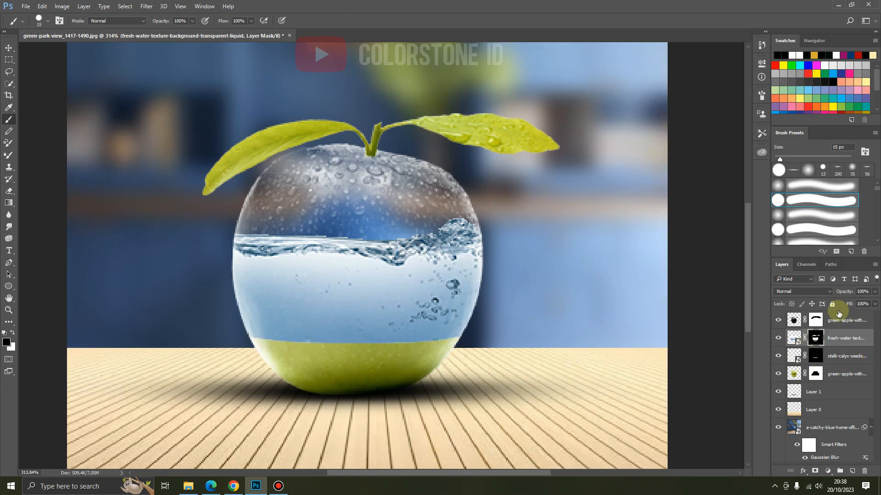
# Load the cut slice's mask as a selection and partly fade the water over the slice's top face with a soft 15 px brush at 56% opacity.
pyautogui.scroll(-4, 358, 265)
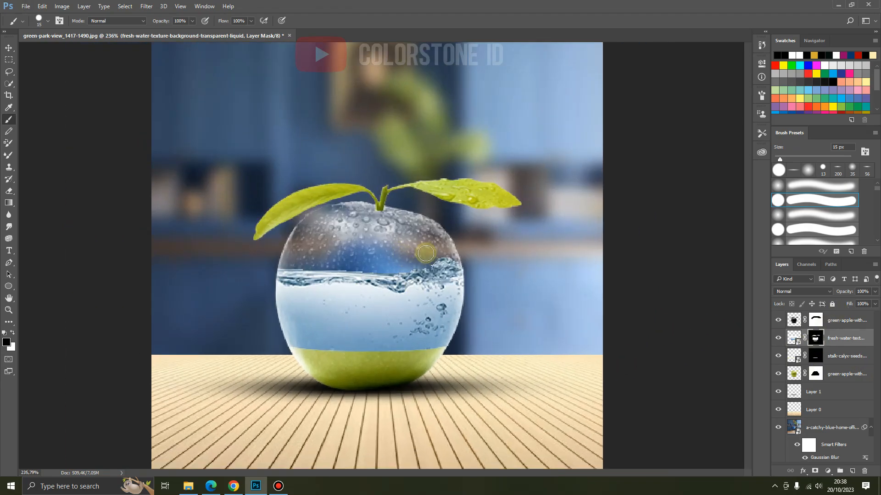
pyautogui.keyDown('ctrl'); pyautogui.click(819, 360); pyautogui.keyUp('ctrl')
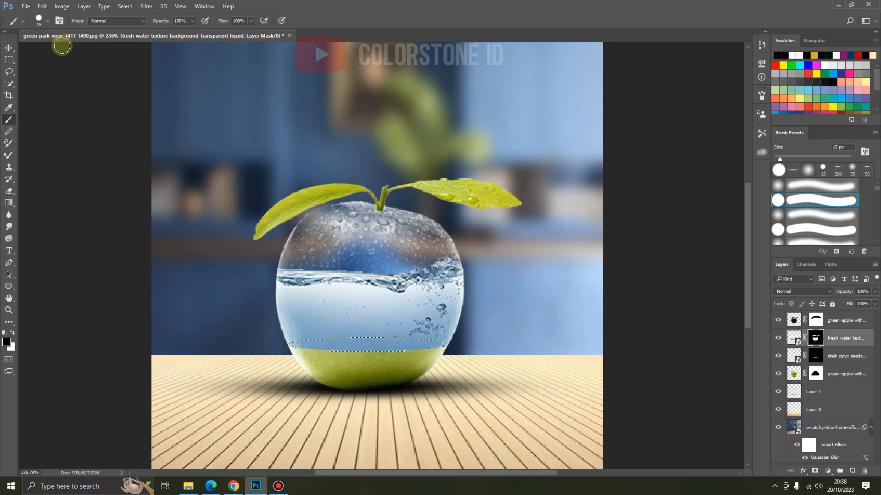
pyautogui.click(47, 21)
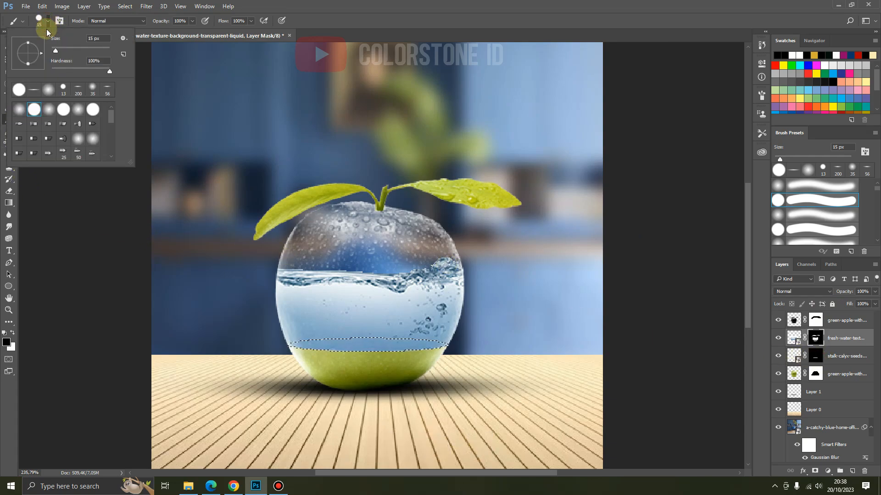
pyautogui.click(42, 93)
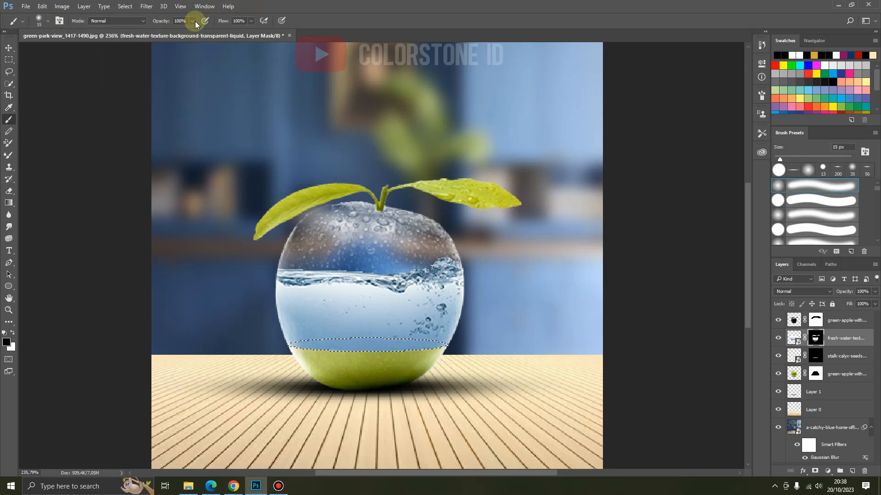
pyautogui.click(174, 31)
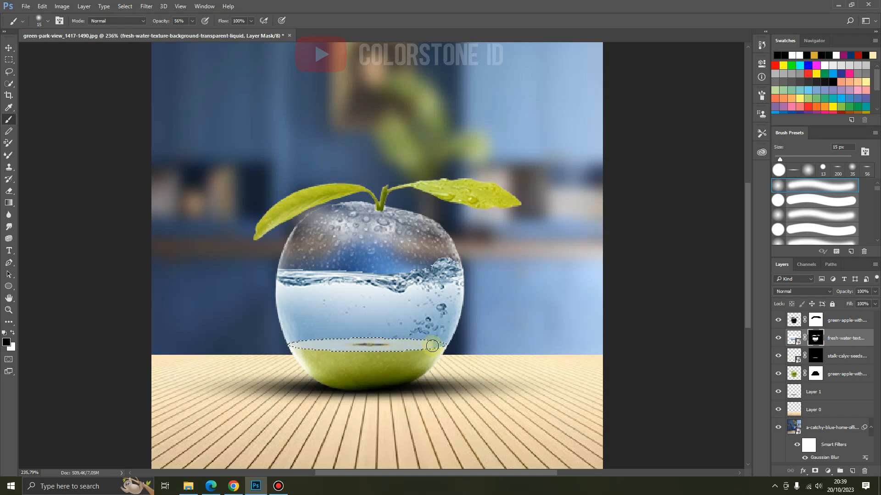
pyautogui.moveTo(439, 348); pyautogui.dragTo(345, 338)
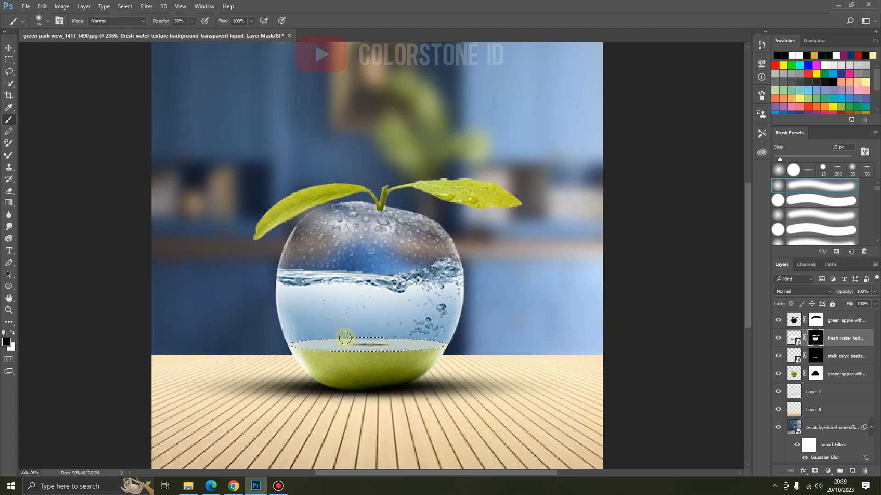
pyautogui.hotkey('ctrl', 'd')
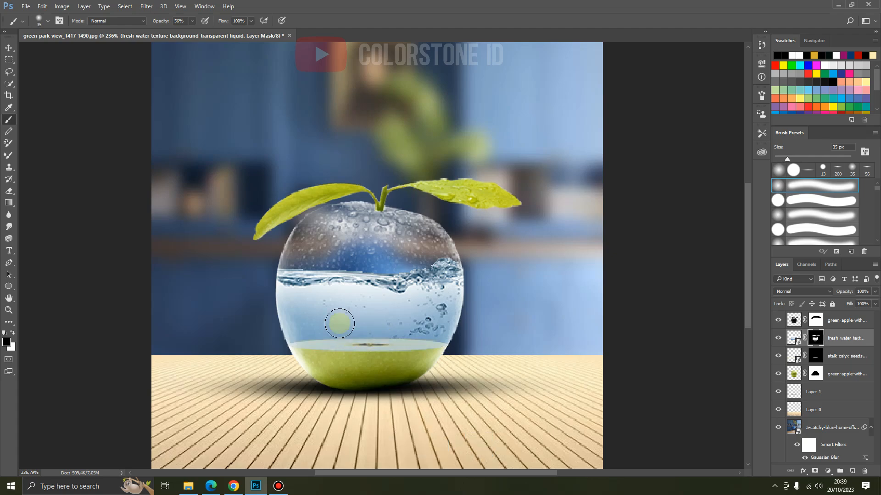
# Make the water body inside the apple translucent by painting its layer mask with a soft 45 px brush at 35% opacity.
pyautogui.click(48, 19)
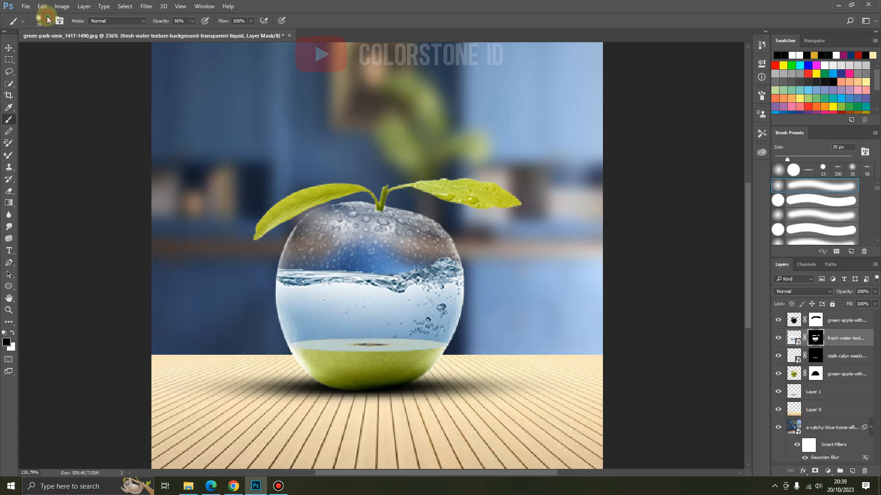
pyautogui.click(815, 340)
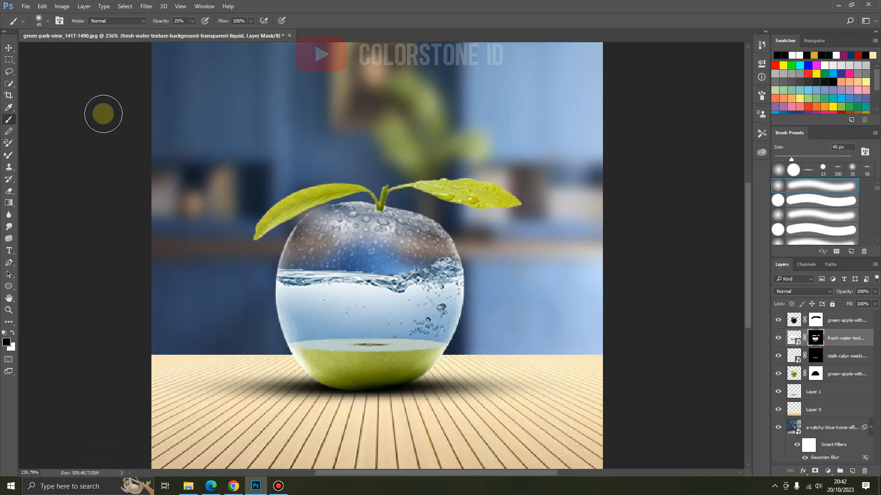
pyautogui.click(192, 20)
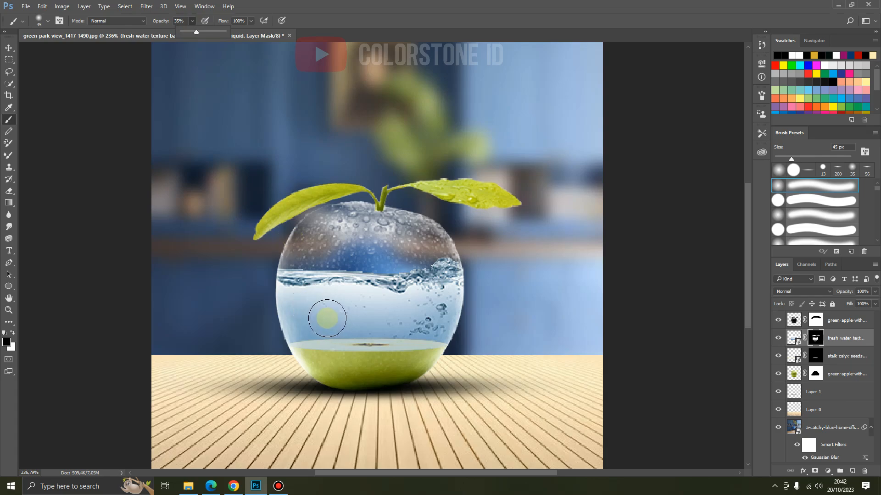
pyautogui.moveTo(309, 320)
pyautogui.mouseDown()
pyautogui.moveTo(291, 322)
pyautogui.moveTo(289, 301)
pyautogui.moveTo(333, 297)
pyautogui.moveTo(286, 283)
pyautogui.moveTo(288, 323)
pyautogui.mouseUp()
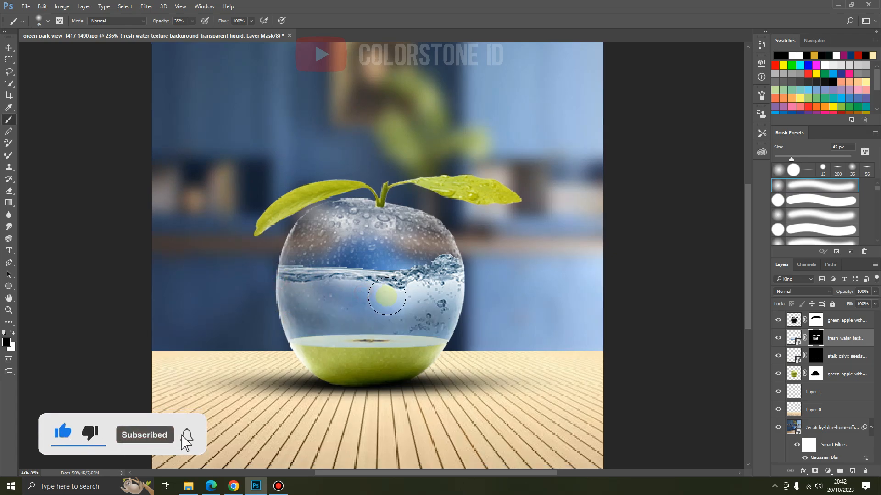
pyautogui.click(386, 296)
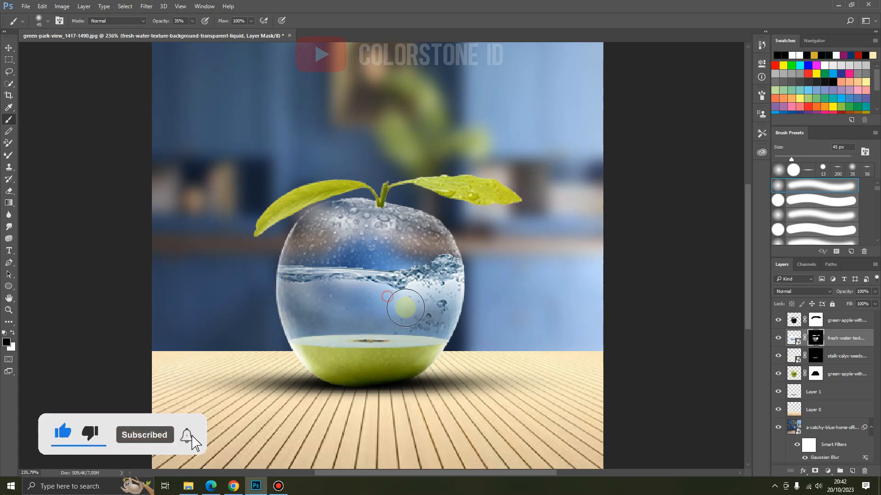
pyautogui.moveTo(405, 308)
pyautogui.mouseDown()
pyautogui.moveTo(456, 284)
pyautogui.moveTo(453, 317)
pyautogui.moveTo(409, 298)
pyautogui.moveTo(355, 296)
pyautogui.moveTo(312, 310)
pyautogui.moveTo(403, 307)
pyautogui.mouseUp()
pyautogui.scroll(-1, 395, 301)
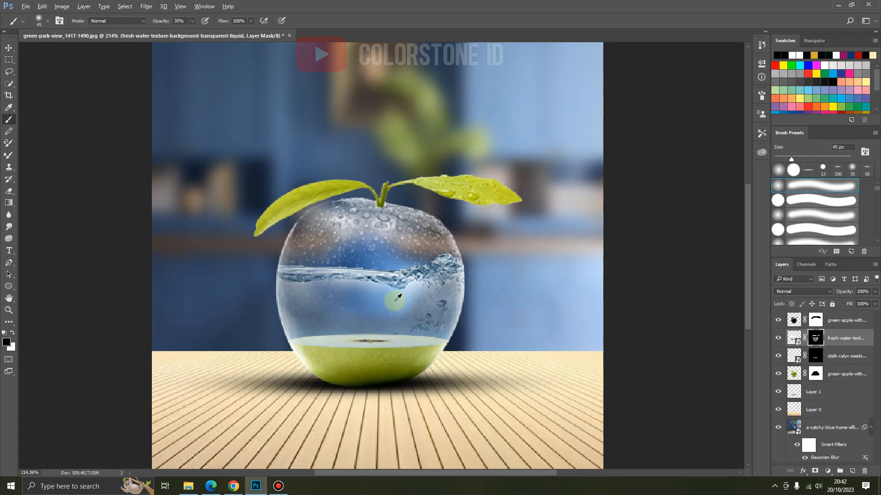
pyautogui.scroll(-1, 398, 298)
pyautogui.scroll(3, 397, 255)
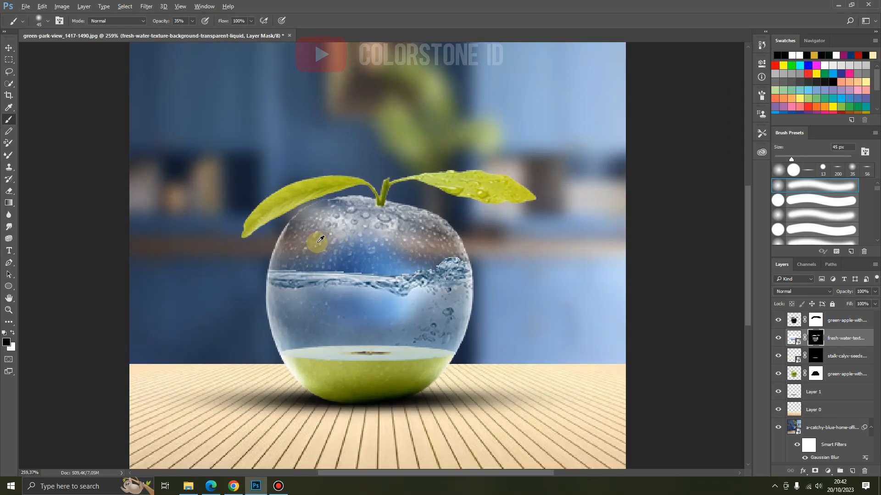
pyautogui.moveTo(445, 334)
pyautogui.mouseDown()
pyautogui.moveTo(463, 343)
pyautogui.moveTo(473, 307)
pyautogui.mouseUp()
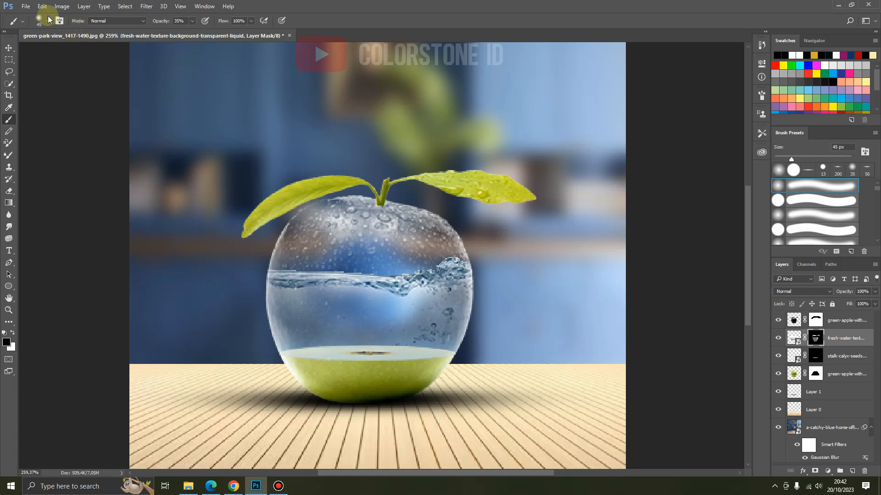
# Place the pngimg.com - fish_PNG25137 image as an embedded object, scale it to about 3.9% inside the water, and move its layer below the water layer.
pyautogui.click(26, 5)
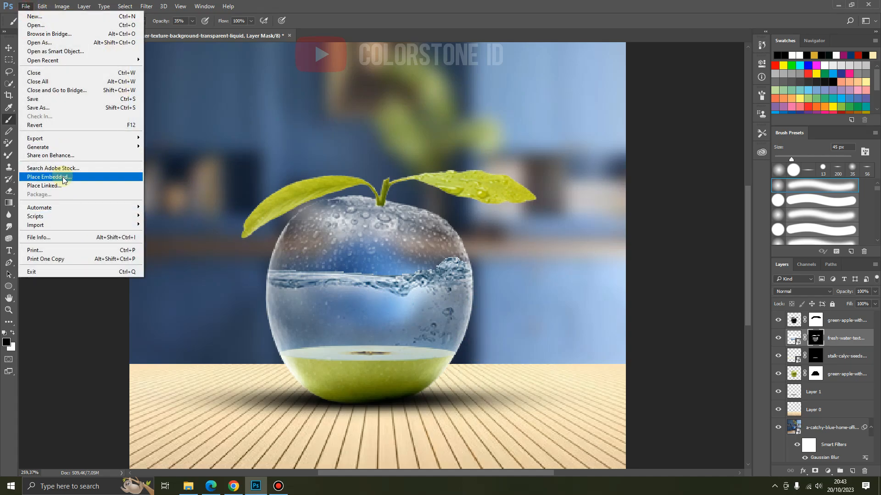
pyautogui.click(63, 177)
pyautogui.click(305, 79)
pyautogui.doubleClick(304, 78)
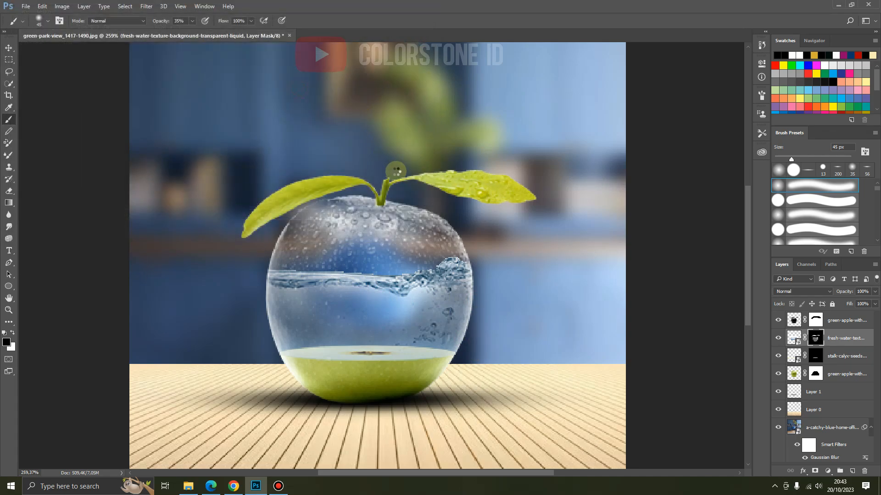
pyautogui.moveTo(625, 103); pyautogui.dragTo(416, 292)
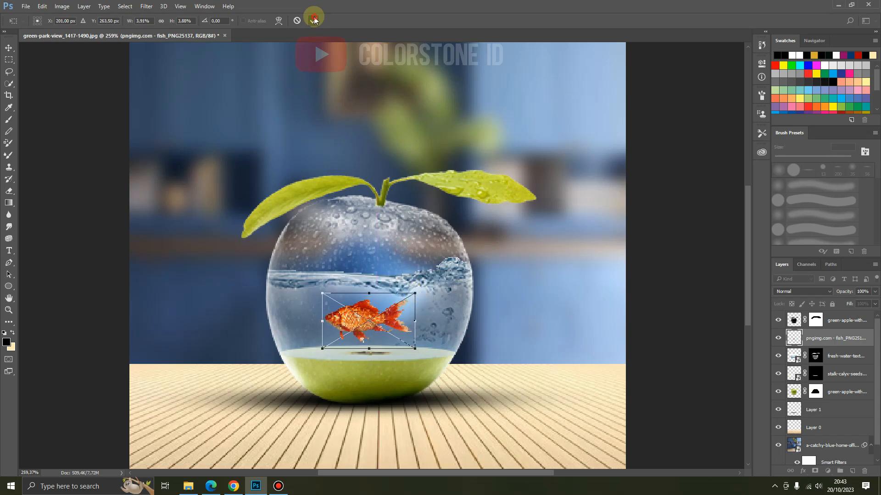
pyautogui.press('b')
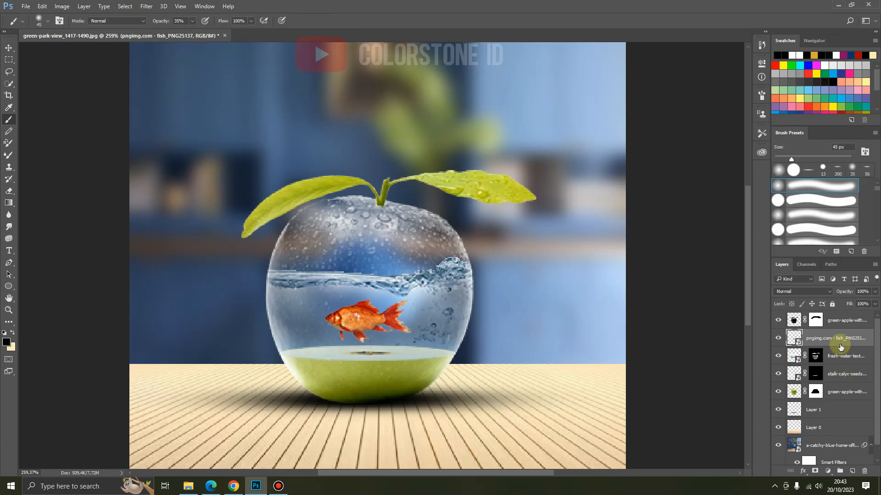
pyautogui.moveTo(840, 344); pyautogui.dragTo(839, 365)
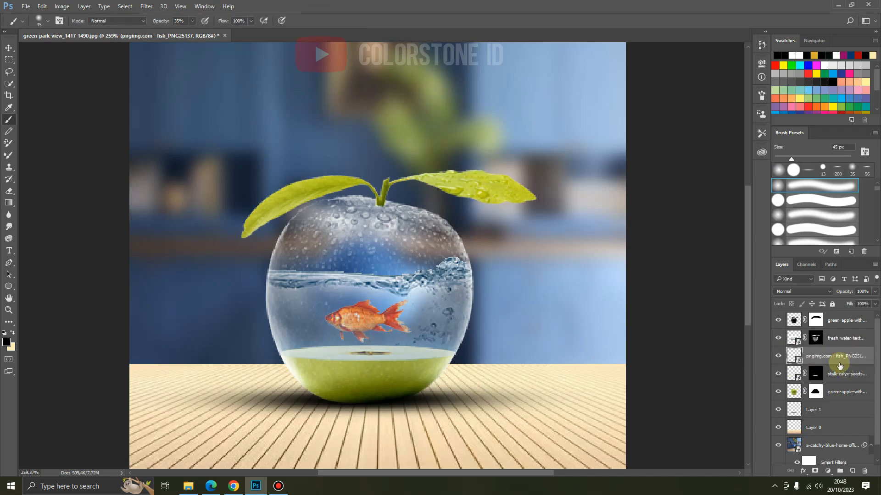
# Load the fish's outline as a selection and fade the water over the fish on the water layer's mask with the 45 px brush at 35% opacity.
pyautogui.keyDown('ctrl'); pyautogui.click(798, 358); pyautogui.keyUp('ctrl')
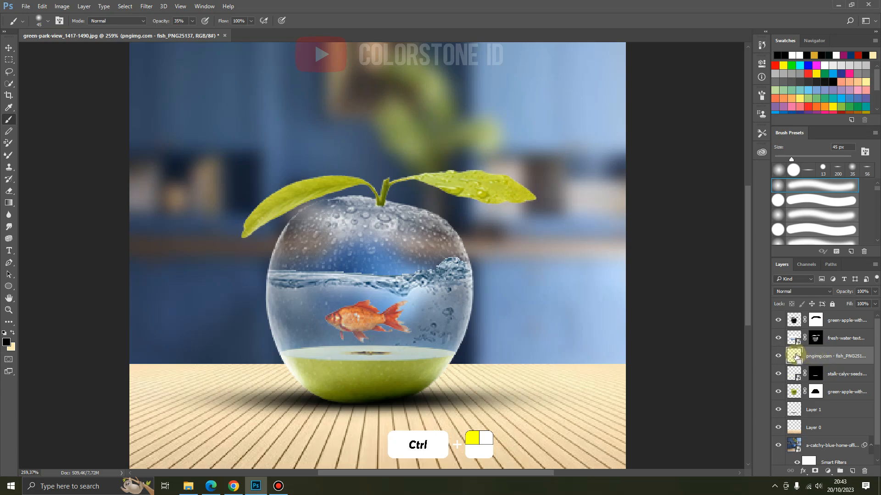
pyautogui.click(816, 339)
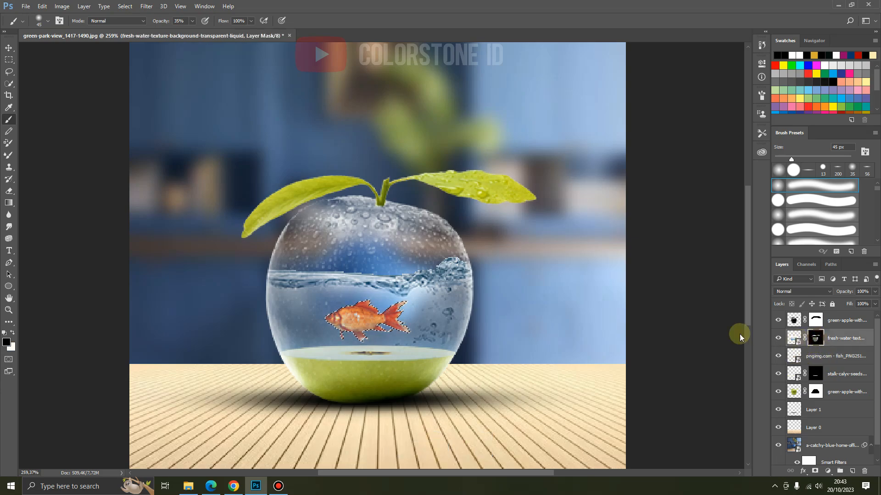
pyautogui.moveTo(340, 334); pyautogui.dragTo(416, 331)
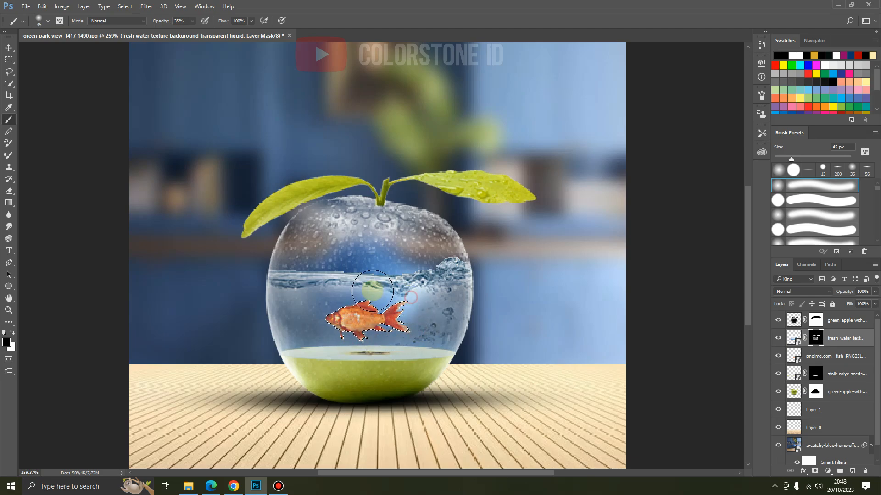
pyautogui.hotkey('ctrl', 'd')
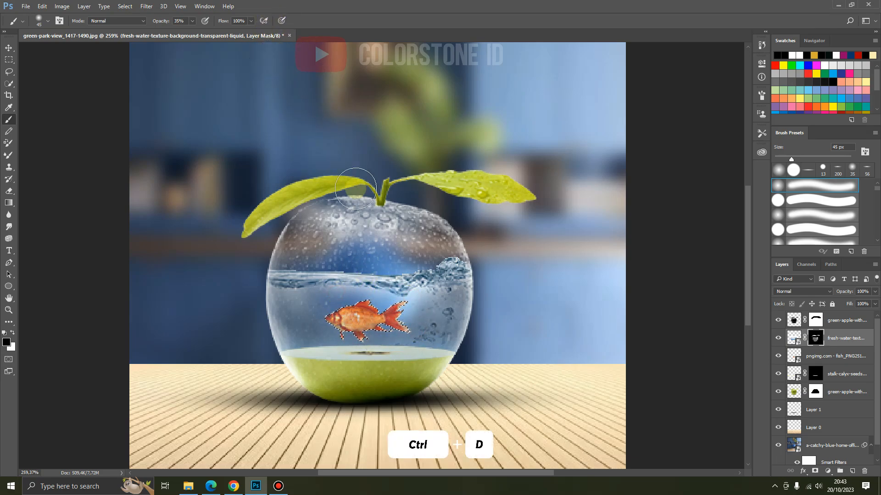
pyautogui.scroll(-3, 407, 219)
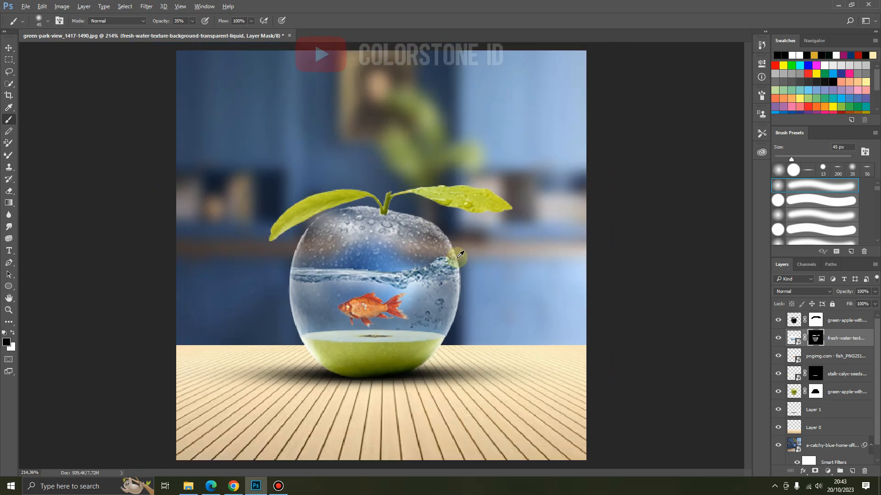